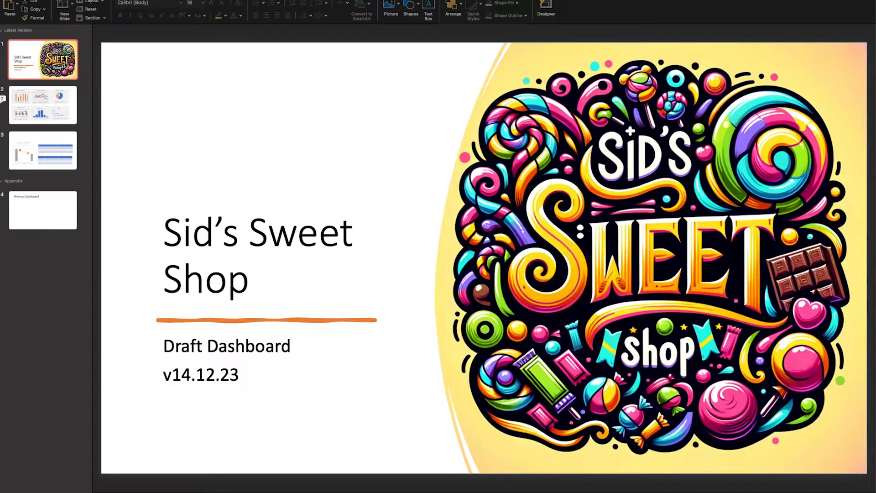
- Display slide 2, the six-chart sales dashboard
left_click(57, 104)
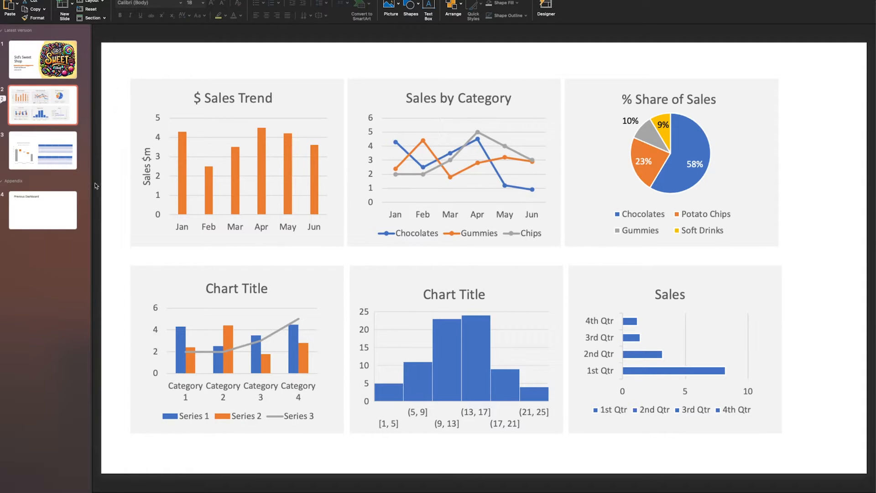
- Browse the Revenue waterfall slide and title slide, then return to the dashboard slide
left_click(51, 155)
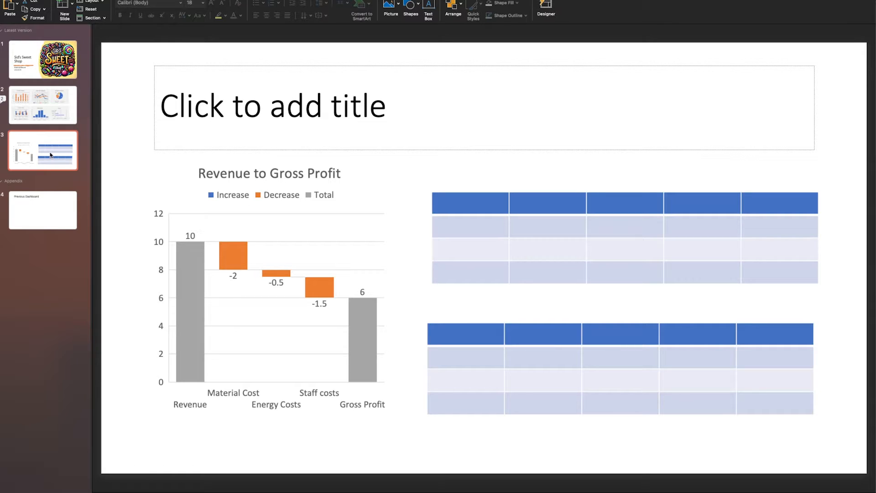
left_click(63, 210)
left_click(51, 105)
left_click(45, 61)
left_click(54, 106)
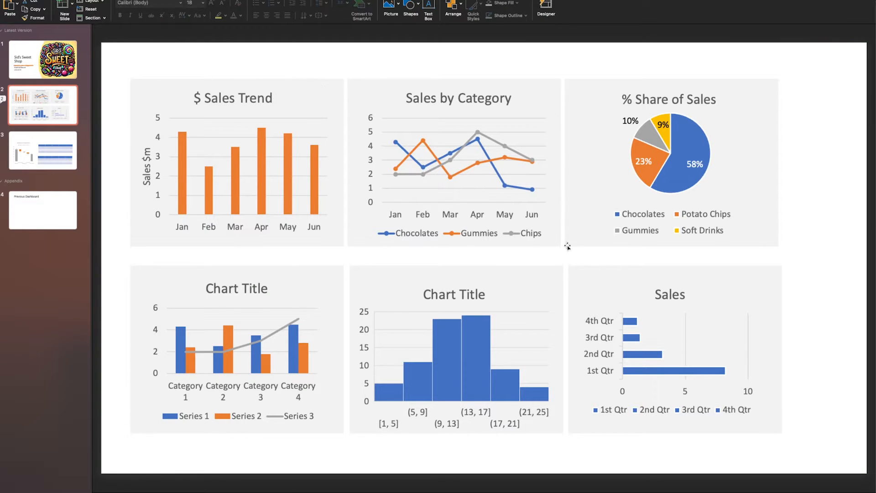
- Nudge the histogram and quarterly Sales charts slightly upward, then check the $ Sales Trend chart
left_click(492, 294)
left_click_drag(498, 283, 498, 276)
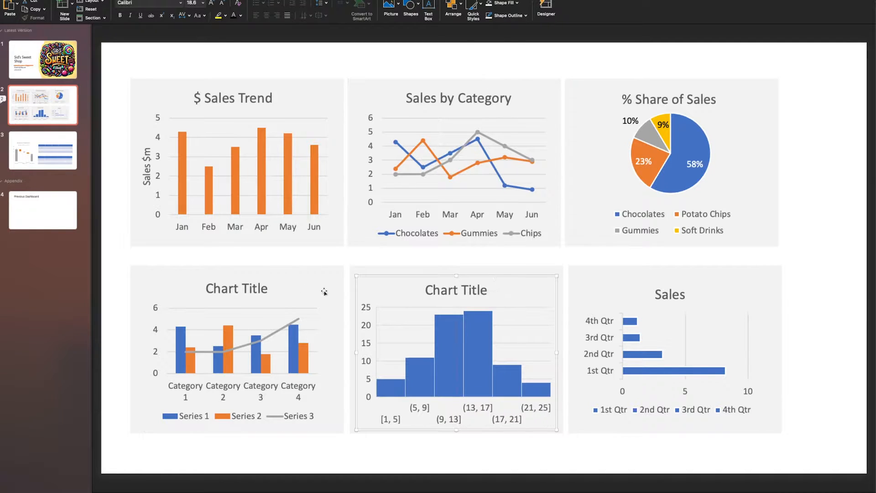
left_click(660, 282)
left_click_drag(671, 281, 671, 275)
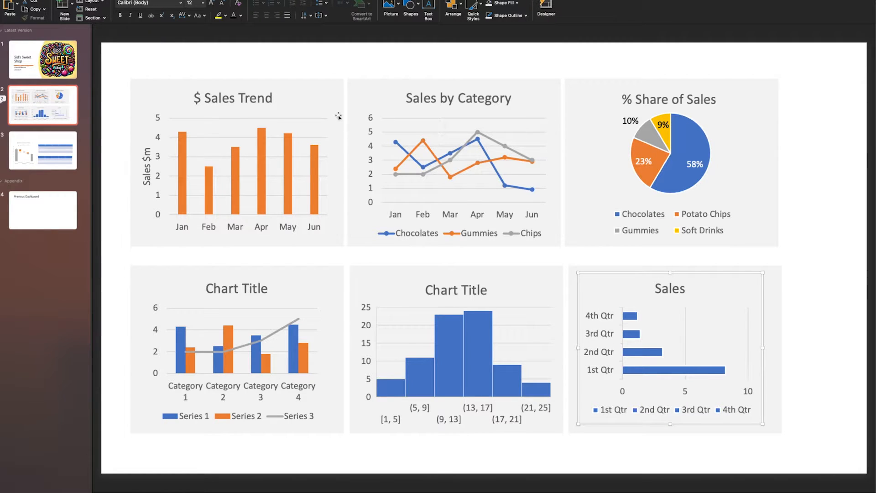
left_click(301, 110)
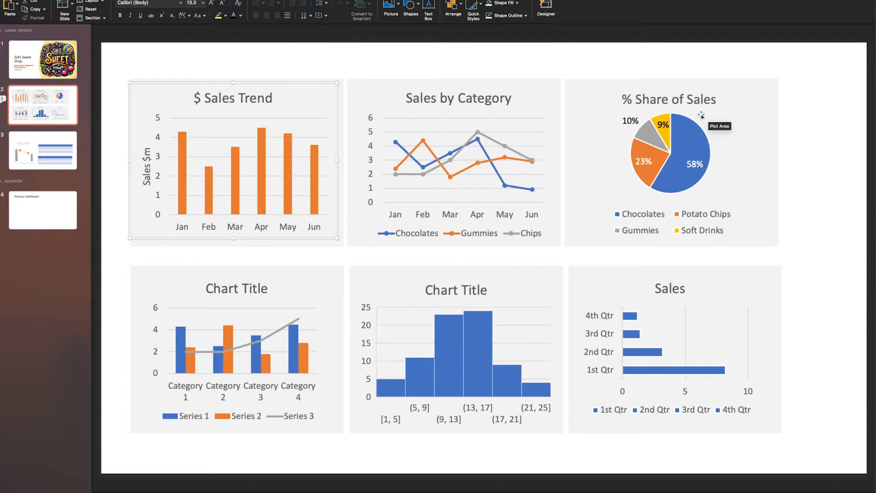
left_click(61, 131)
- Insert a new slide after the dashboard, delete its title and body placeholders, and bring up the column chart gallery
right_click(62, 130)
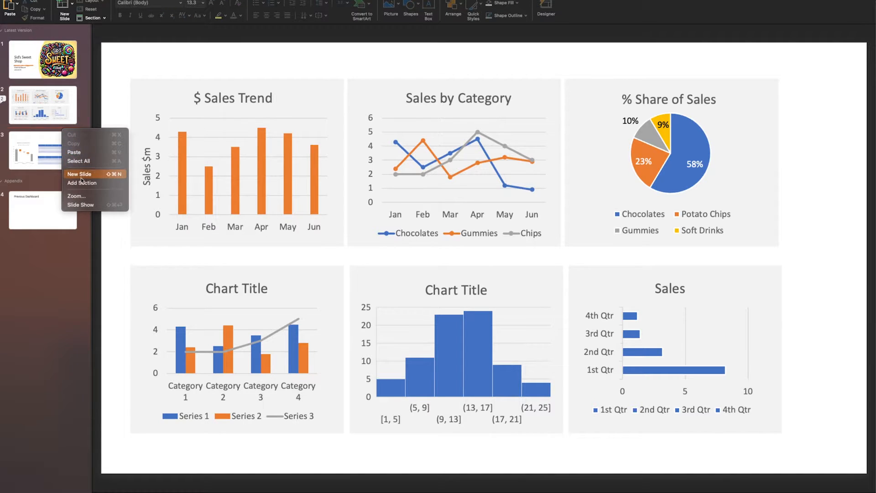
left_click(80, 175)
left_click(192, 116)
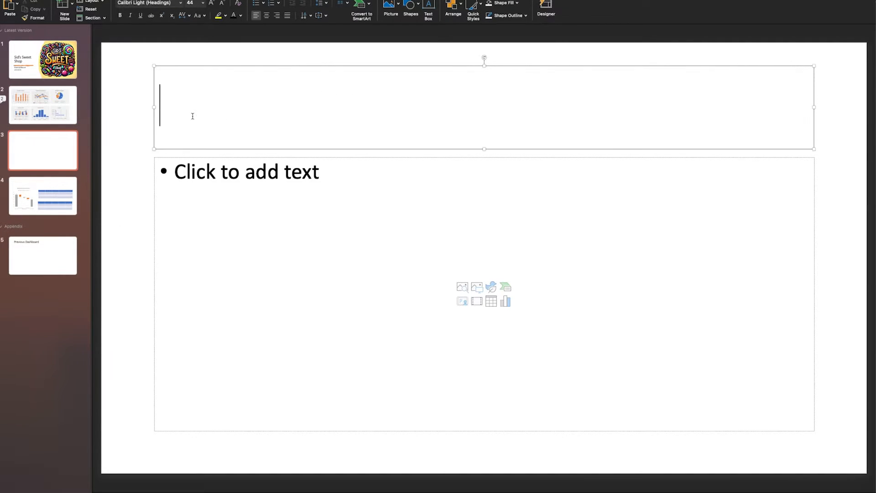
left_click(133, 129)
left_click(158, 98)
key("Delete")
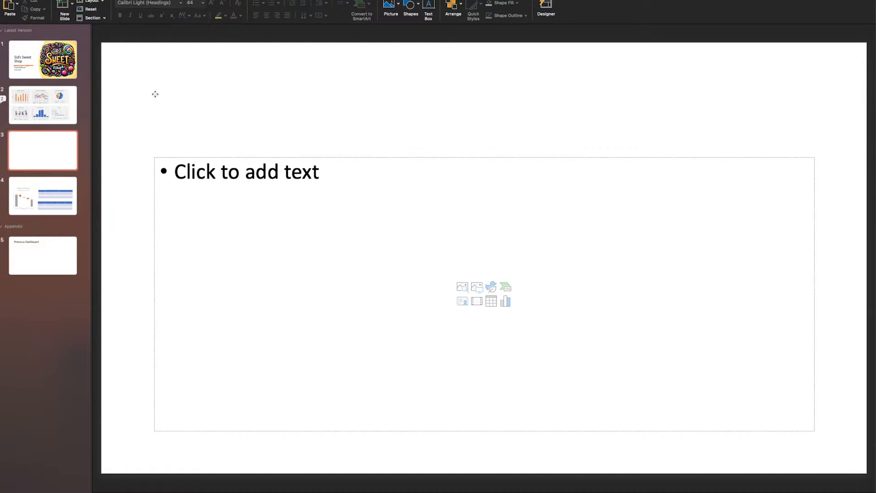
left_click(192, 205)
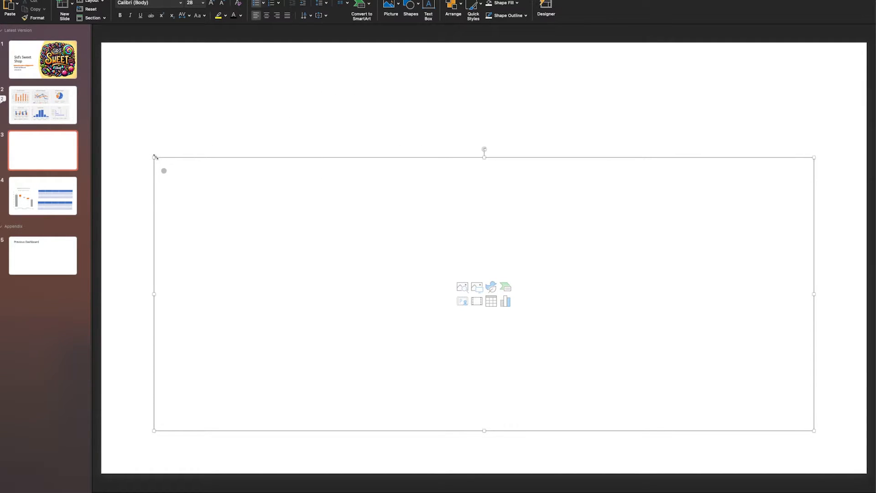
left_click(169, 157)
key("Delete")
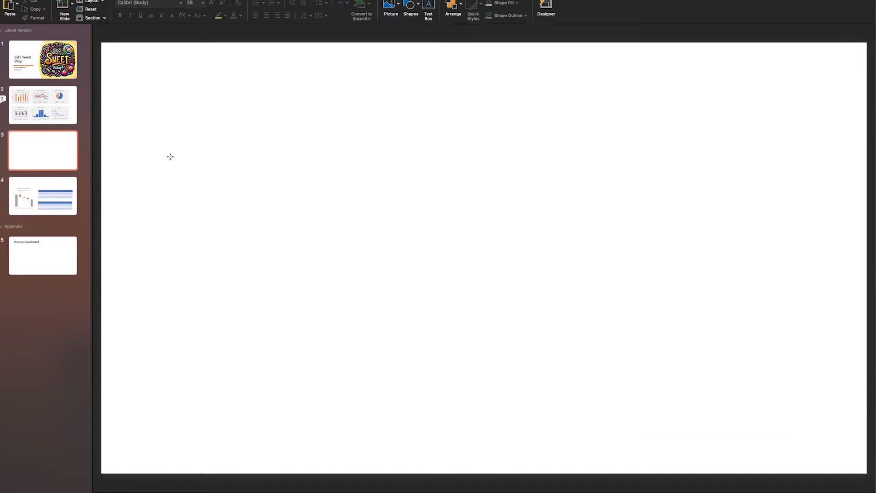
left_click(65, 1)
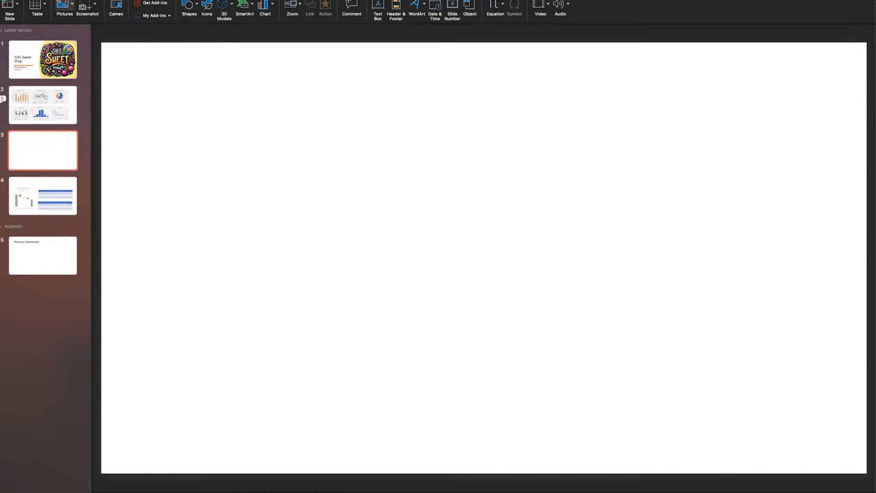
left_click(274, 9)
mouse_move(282, 17)
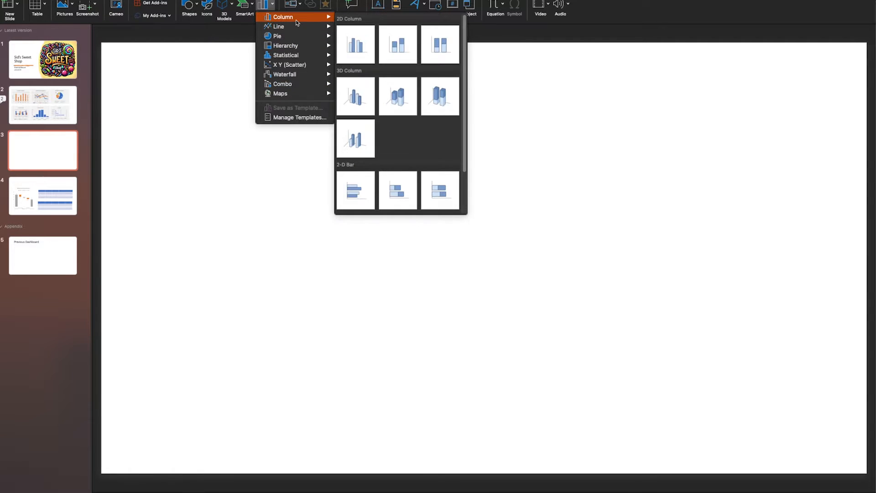
- Insert a 2D clustered column chart, shrink it and move it to the slide's top-left
left_click(357, 45)
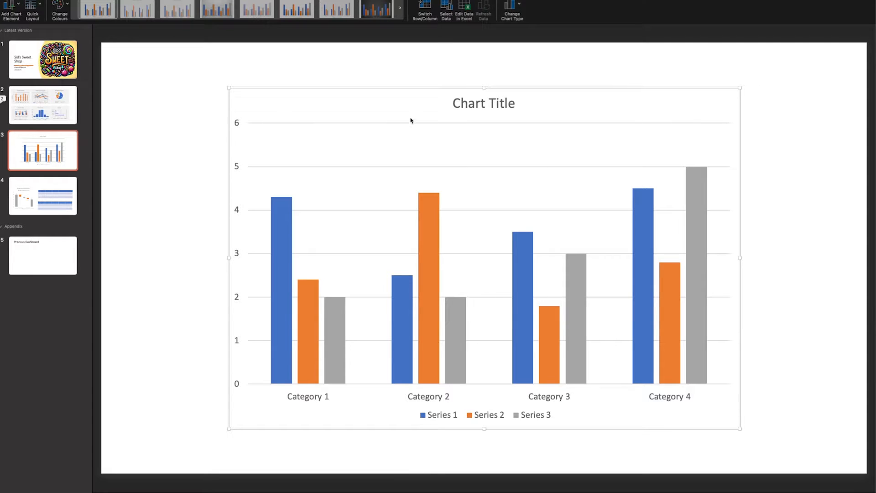
left_click_drag(228, 88, 376, 161)
left_click_drag(444, 179, 184, 68)
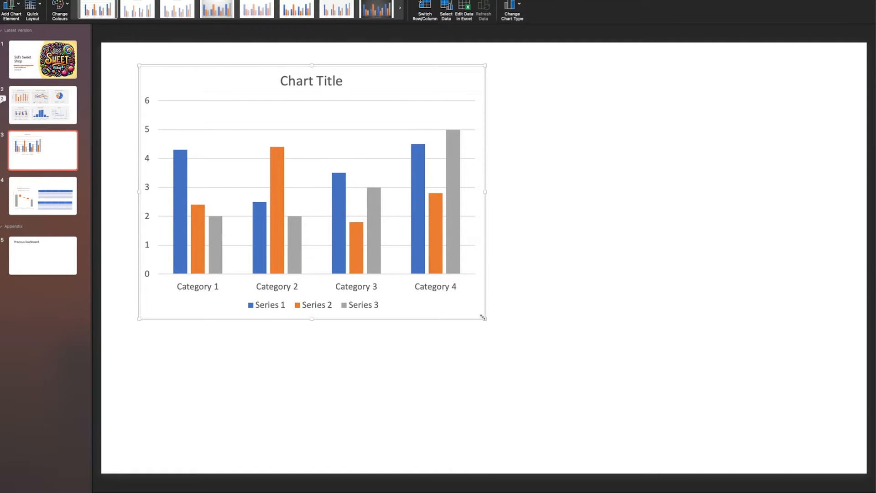
mouse_move(482, 316)
left_mouse_down()
mouse_move(367, 202)
mouse_move(312, 204)
left_mouse_up()
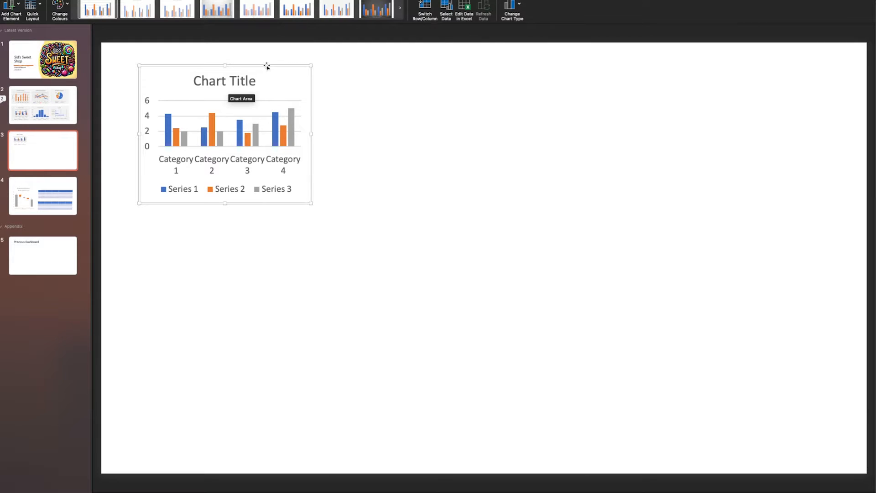
left_click_drag(267, 71, 264, 72)
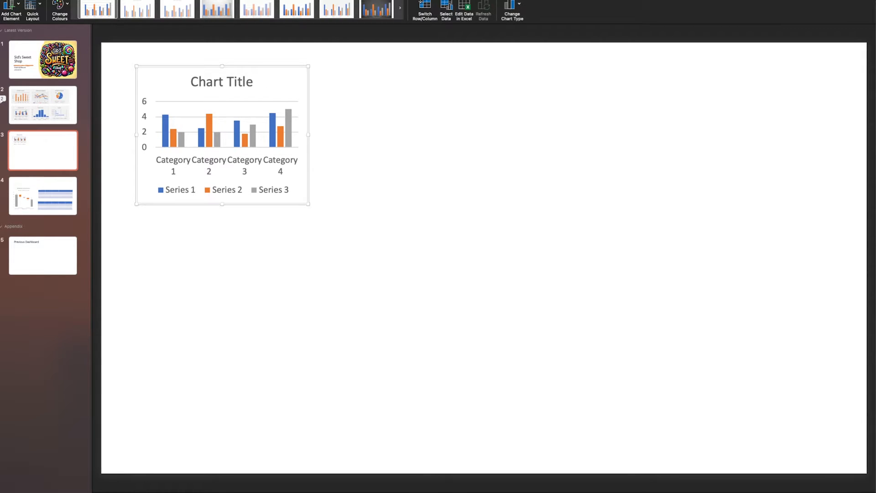
- Close the stray data window and reopen the chart's data sheet via Chart Design > Edit Data
left_click(345, 151)
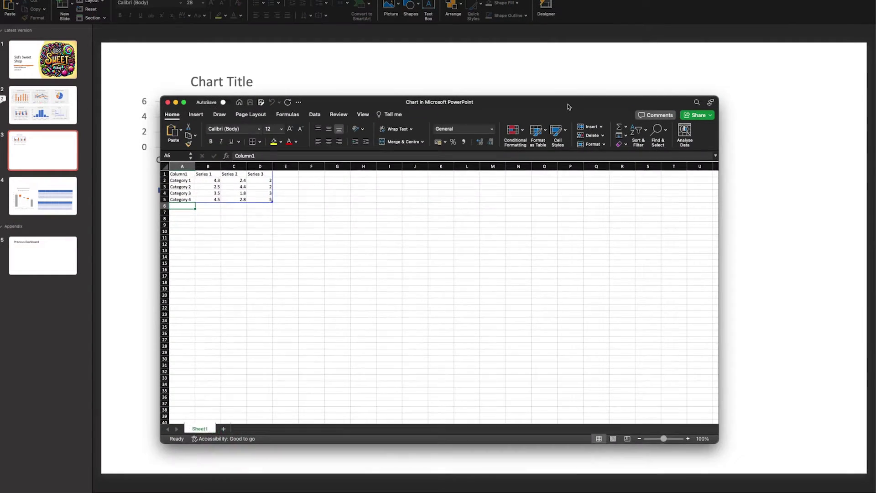
left_click_drag(566, 104, 682, 104)
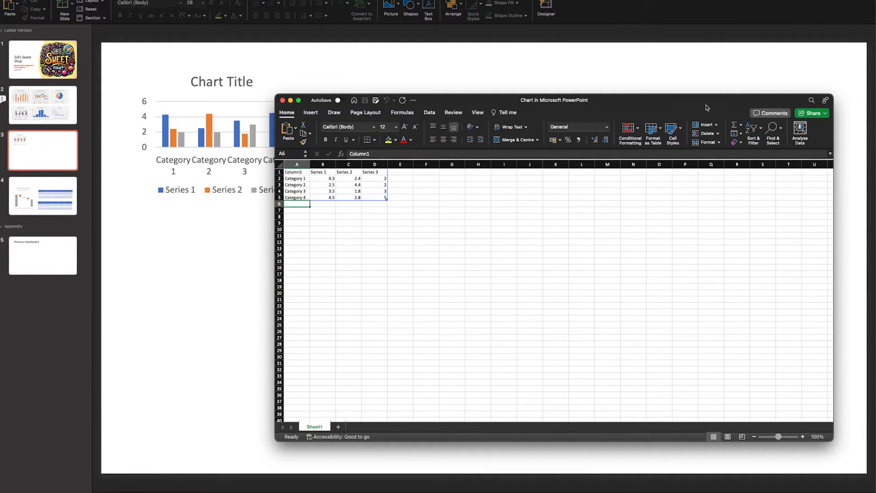
left_click(281, 53)
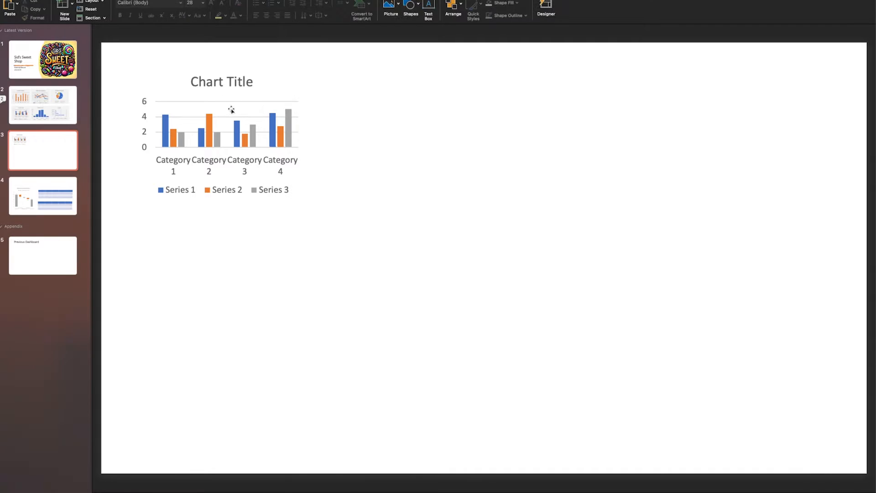
left_click(230, 113)
left_click(334, 2)
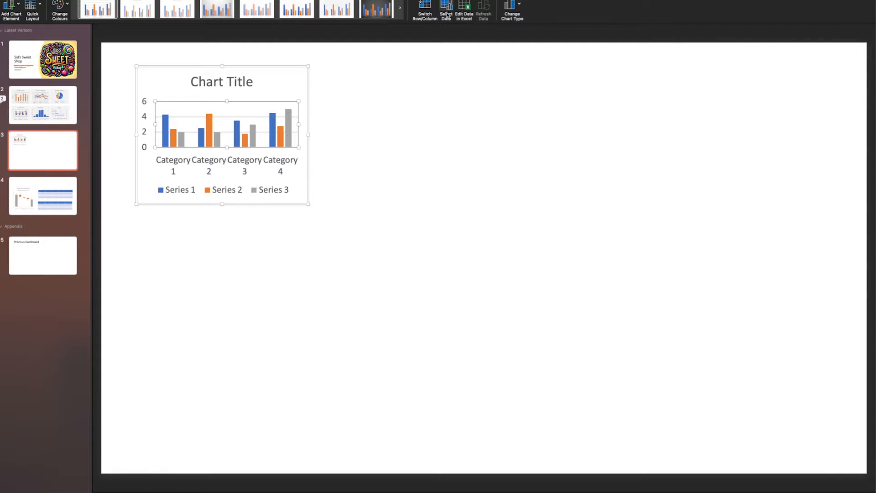
left_click(446, 12)
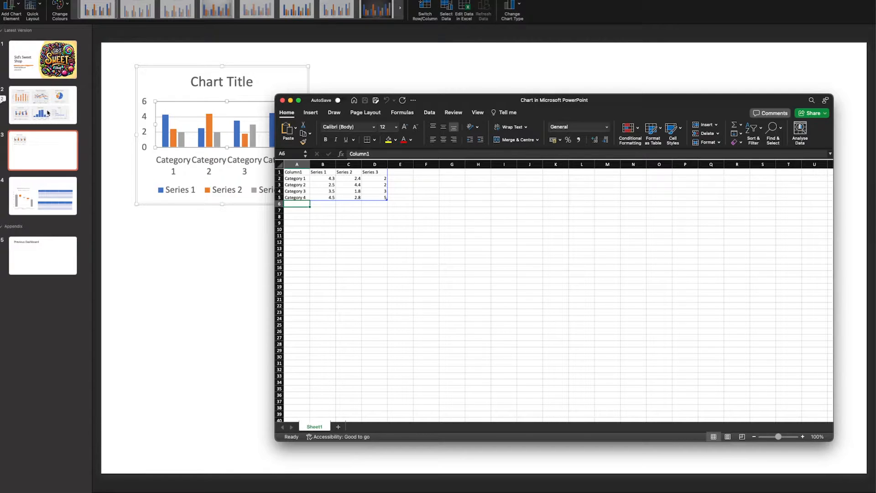
- Enter the category labels Jan through Jun in cells A2:A7
left_click(299, 178)
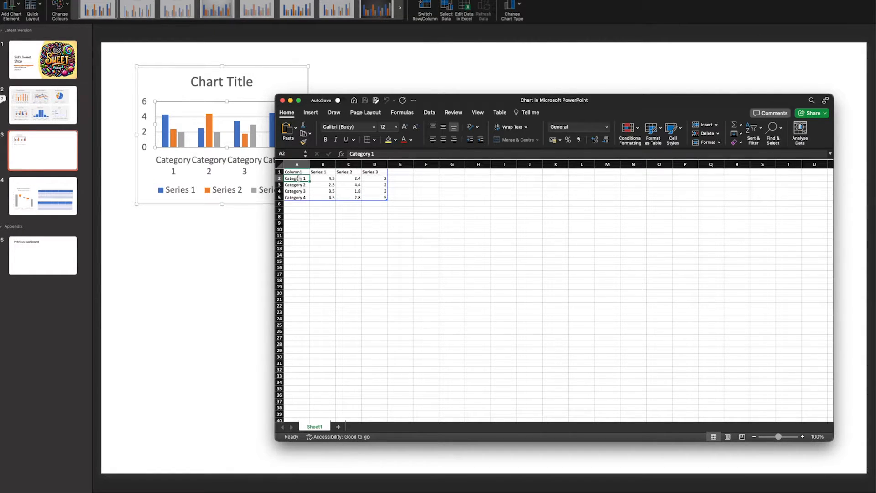
type("Jan")
key("Return")
type("Feb")
key("Return")
type("Mar")
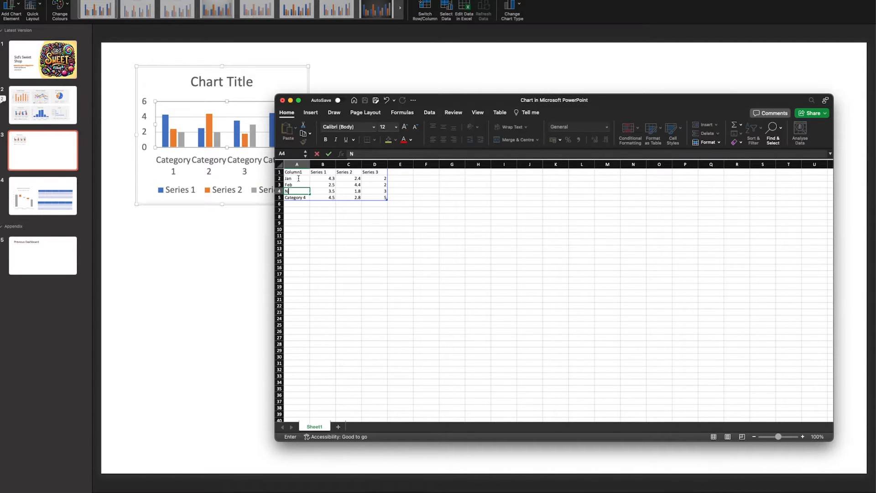
key("Return")
type("Ap")
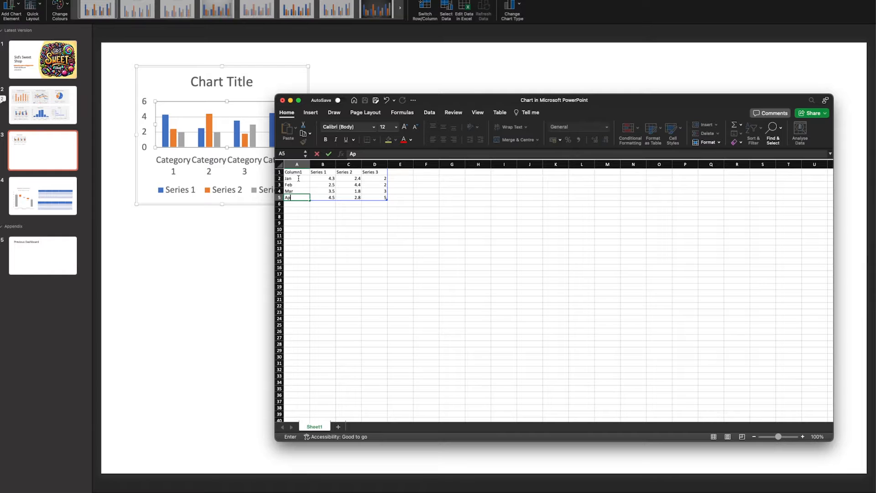
type("r")
key("Return")
type("May")
key("Return")
type("Jun")
key("Return")
- Limit the chart range to Series 1 and clear the Series 2 and Series 3 columns
left_click(324, 173)
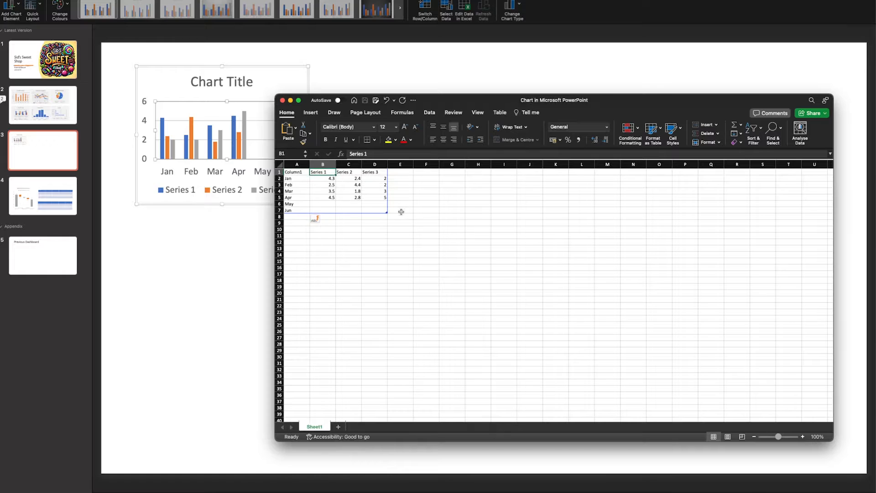
left_click_drag(384, 213, 335, 212)
left_click_drag(349, 172, 385, 206)
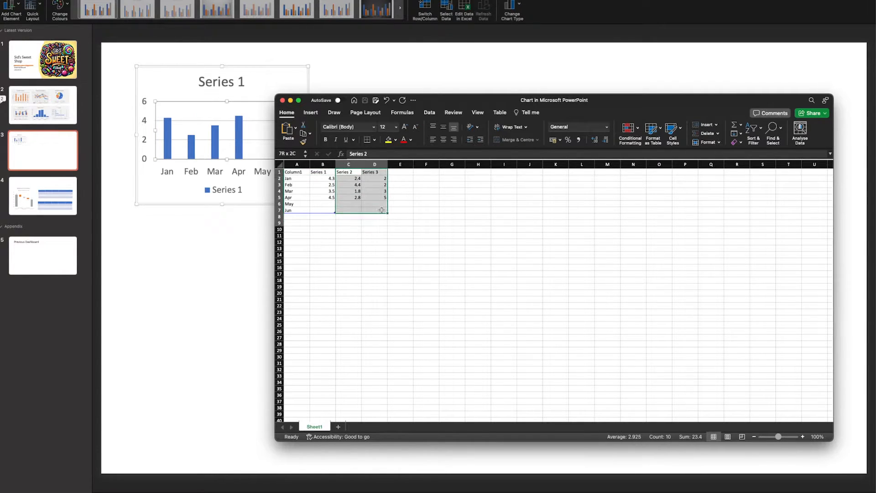
key("Delete")
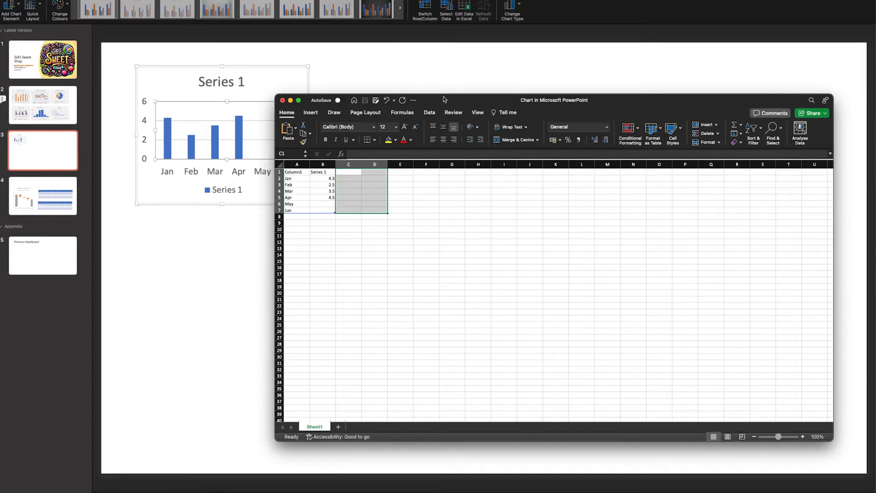
left_click_drag(445, 99, 502, 87)
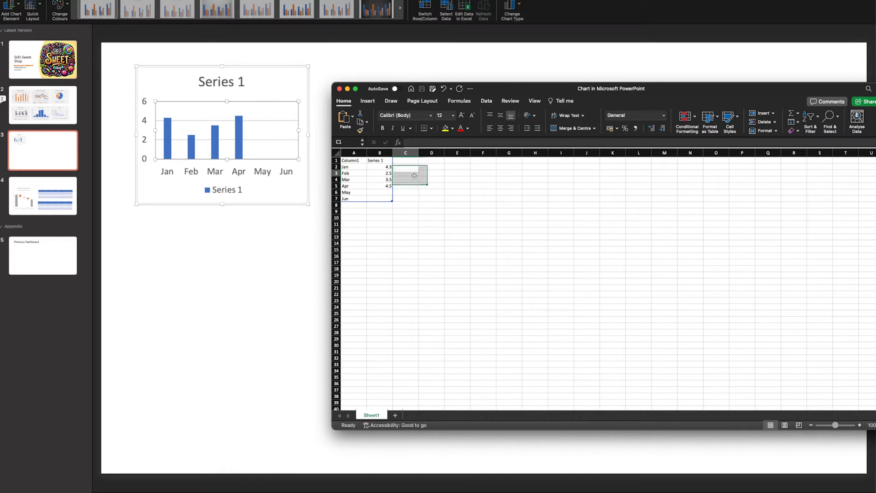
- Add May 3.2 and Jun 2.9 to the column B values
left_click_drag(379, 166, 382, 193)
left_click(381, 194)
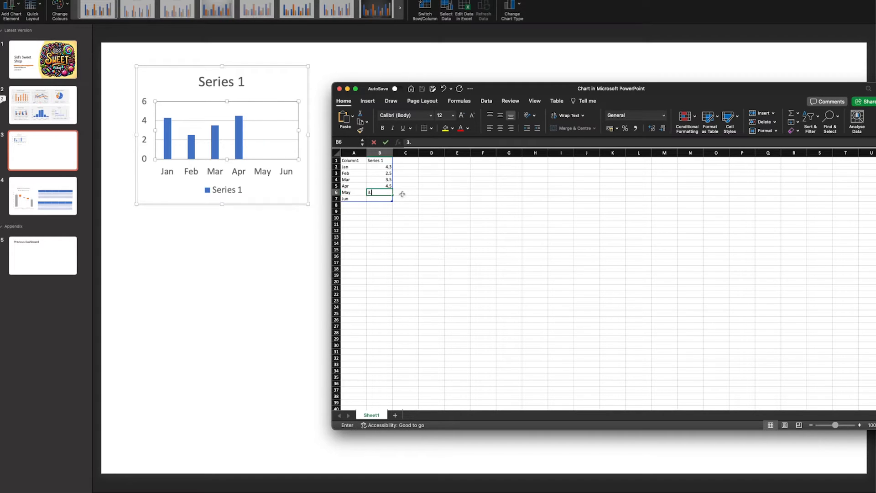
type("3.2")
key("Return")
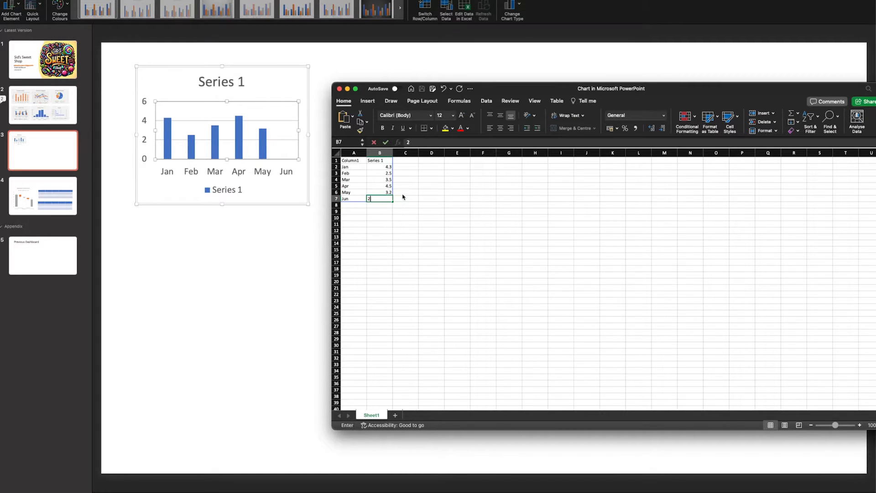
type("2.9")
key("Return")
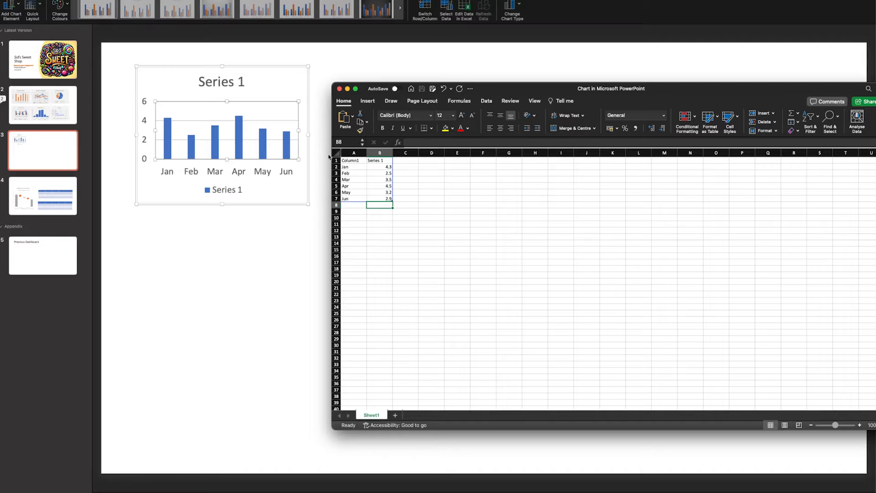
- Centre column B and rename the series header in B1 to $ Sales
left_click(383, 153)
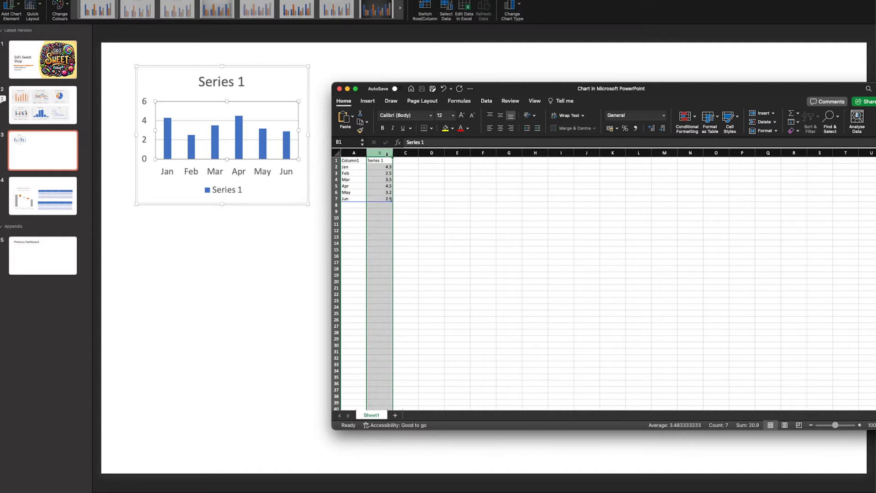
left_click(500, 129)
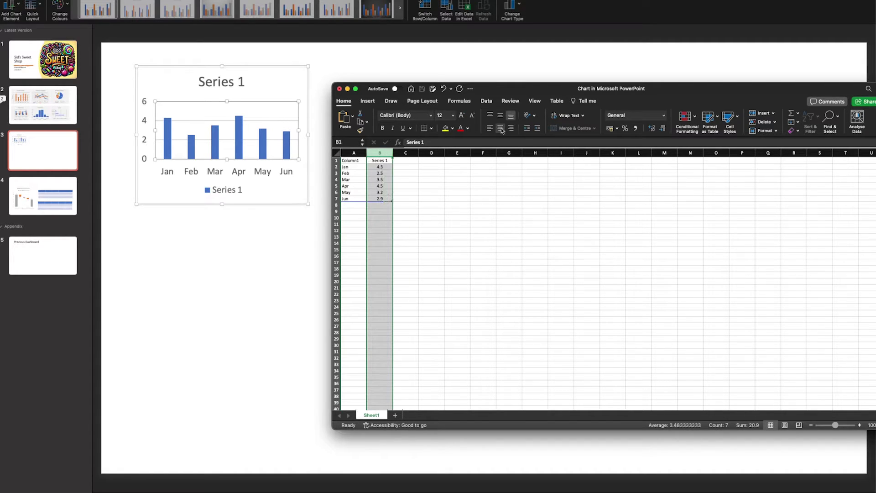
left_click(414, 184)
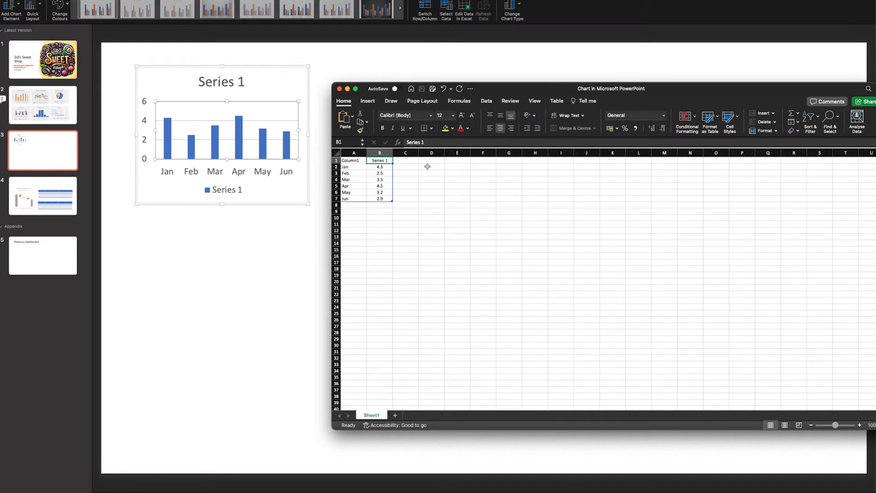
type("S")
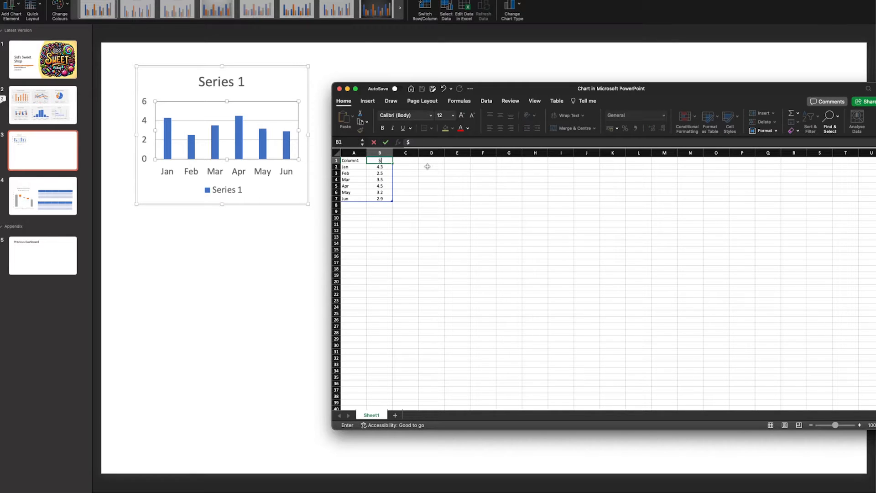
type(" Sales")
key("Return")
left_click(457, 186)
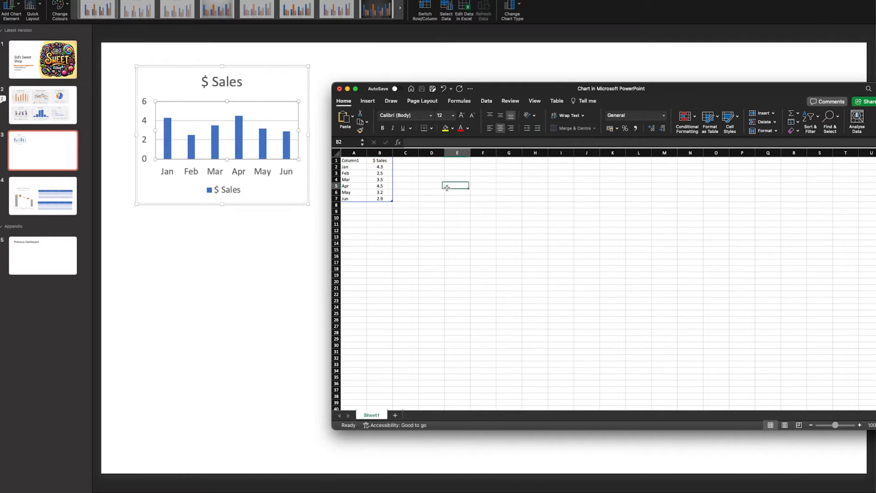
- Add a primary vertical axis title reading 'Sales in $m' and delete the chart legend
left_click(338, 89)
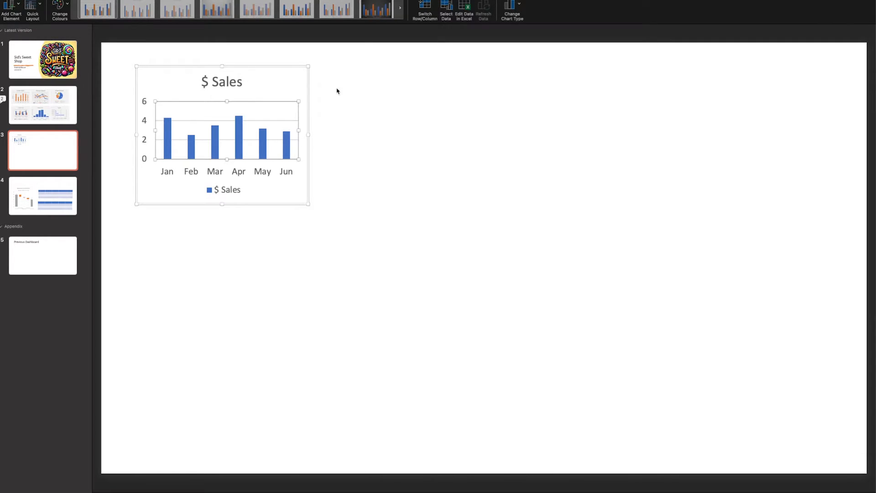
left_click(408, 147)
left_click(304, 123)
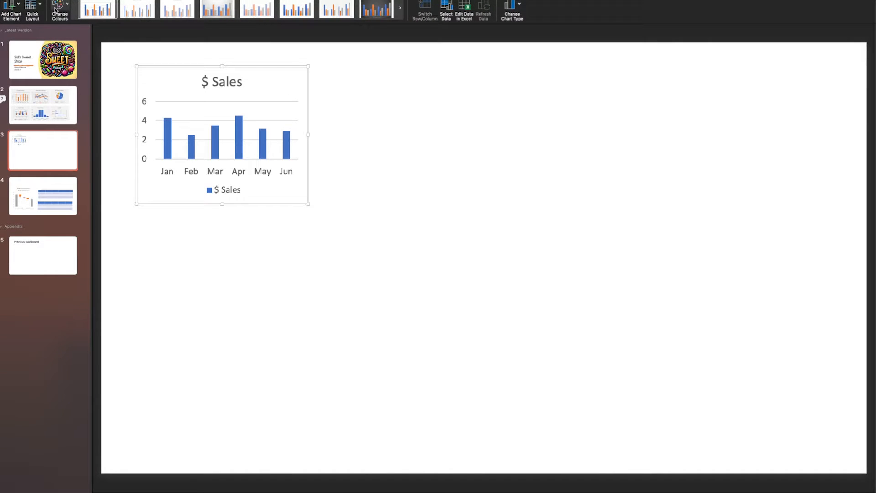
left_click(11, 8)
mouse_move(34, 46)
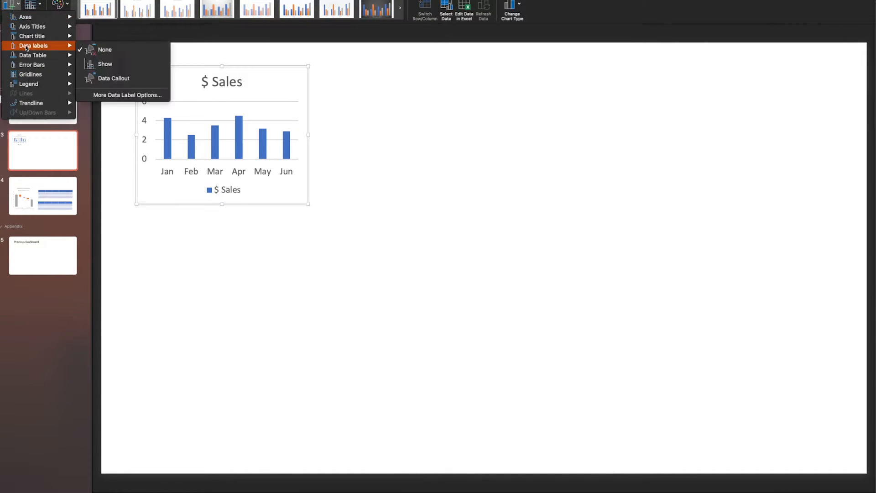
left_click(118, 45)
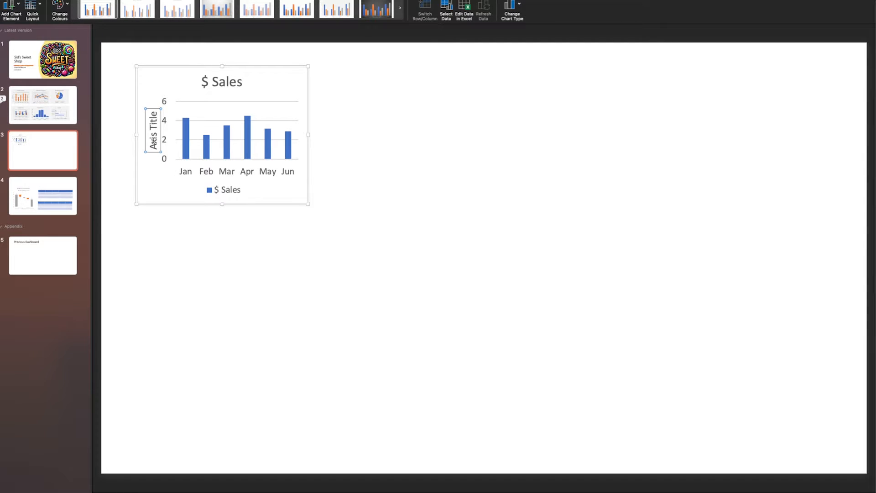
left_click_drag(152, 145, 151, 104)
mouse_move(152, 104)
type("Sales in")
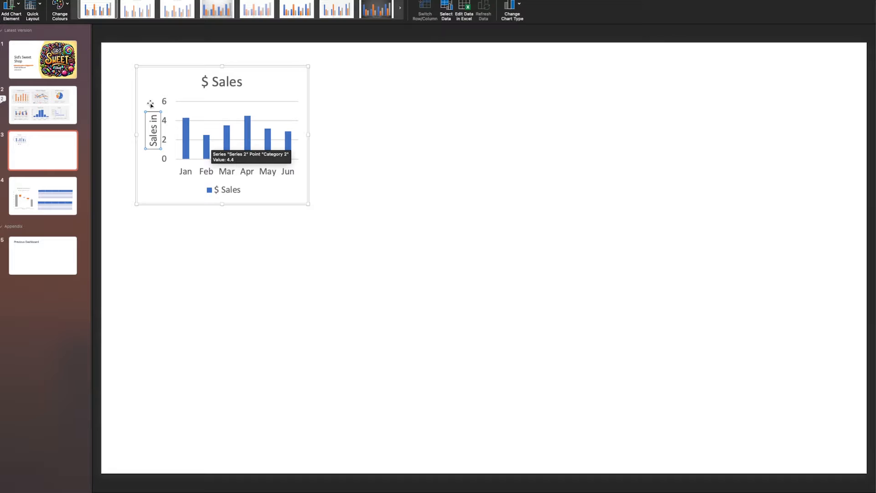
type(" $m")
left_click(432, 153)
left_click(280, 178)
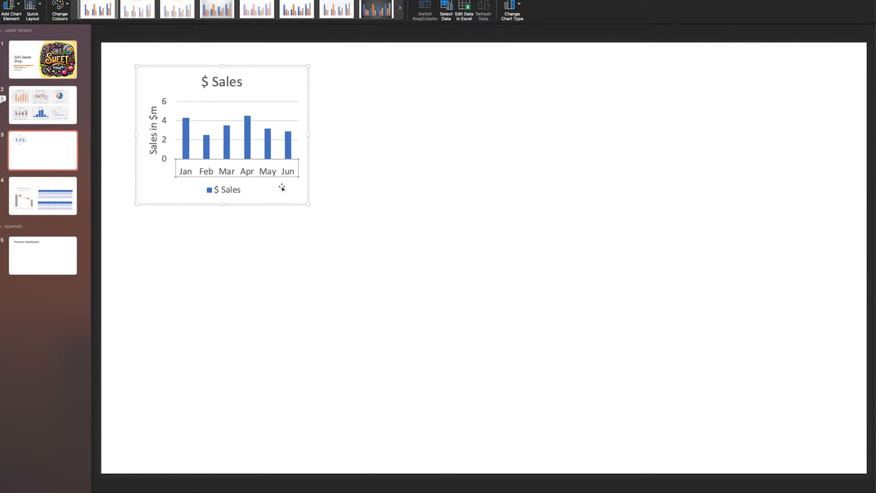
left_click(238, 193)
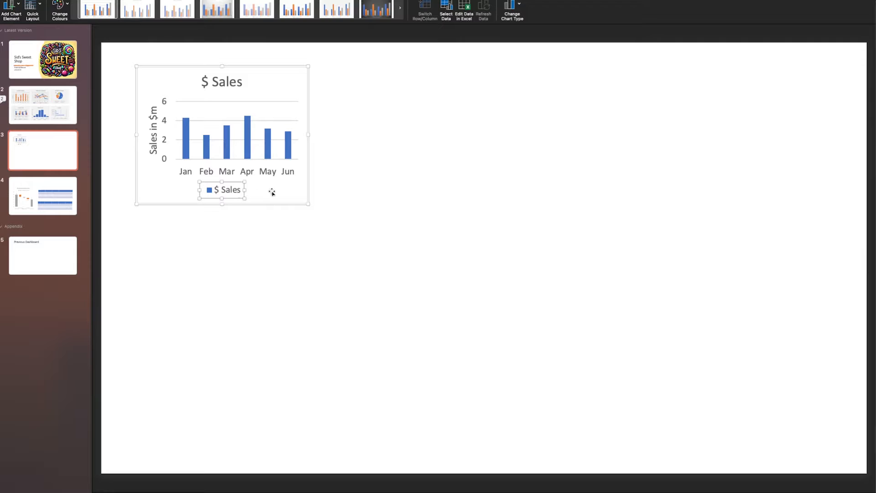
key("Delete")
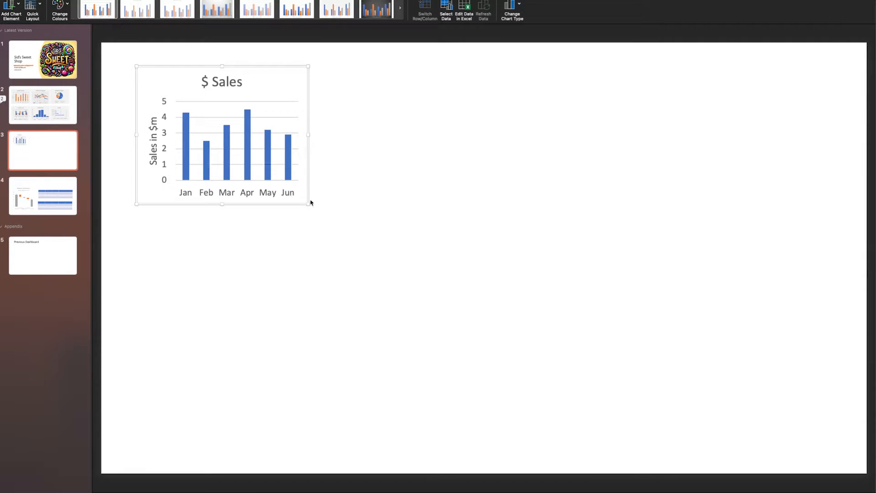
- Apply an orange colour scheme and lower the series Gap Width to 67% for wider bars
left_click(59, 11)
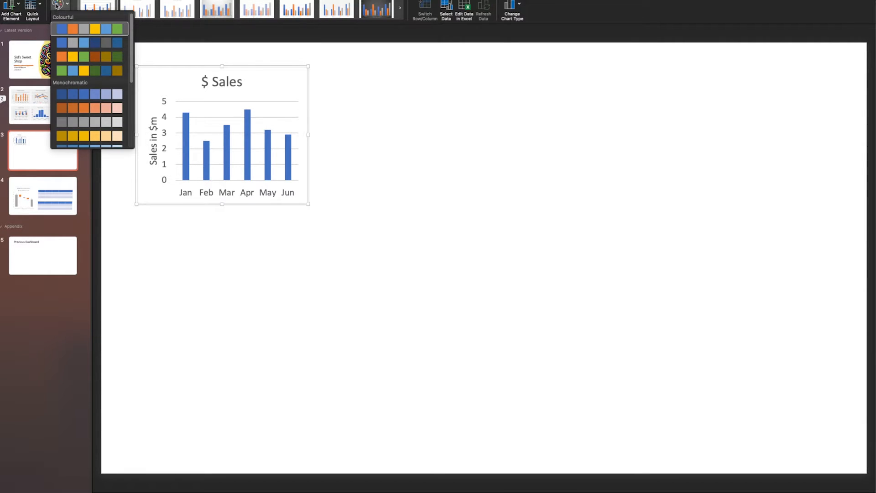
left_click(90, 122)
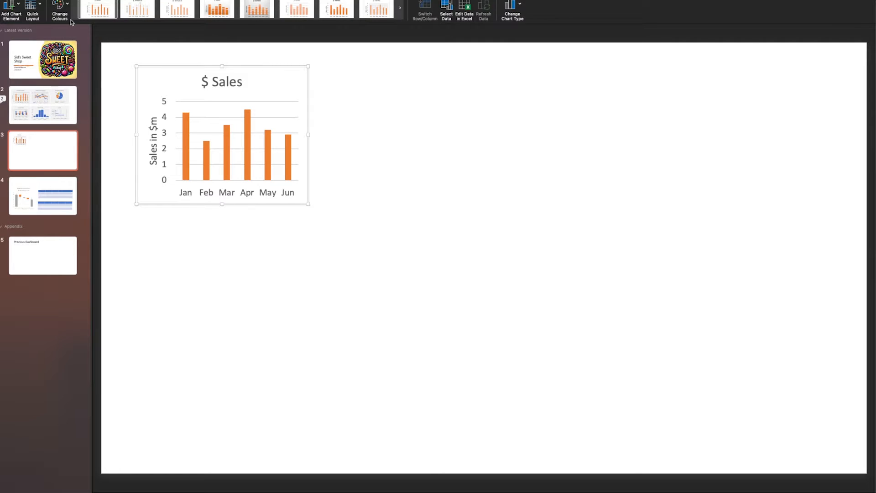
right_click(251, 136)
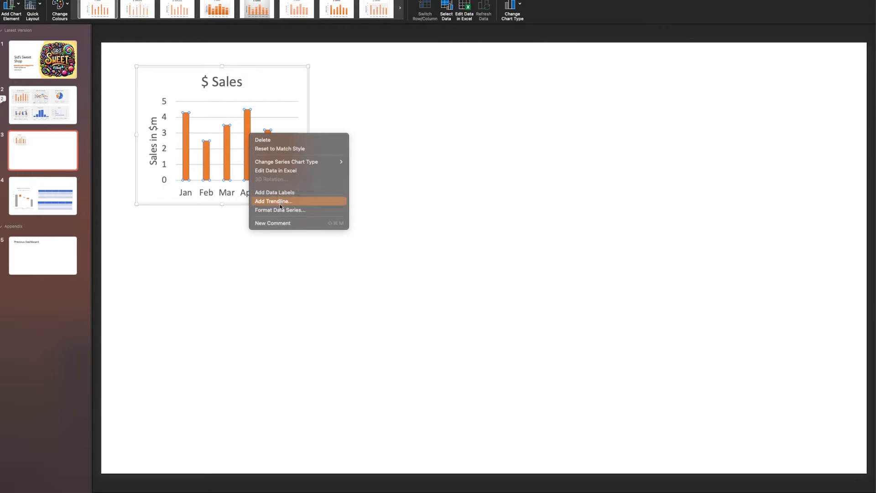
key("Escape")
right_click(251, 129)
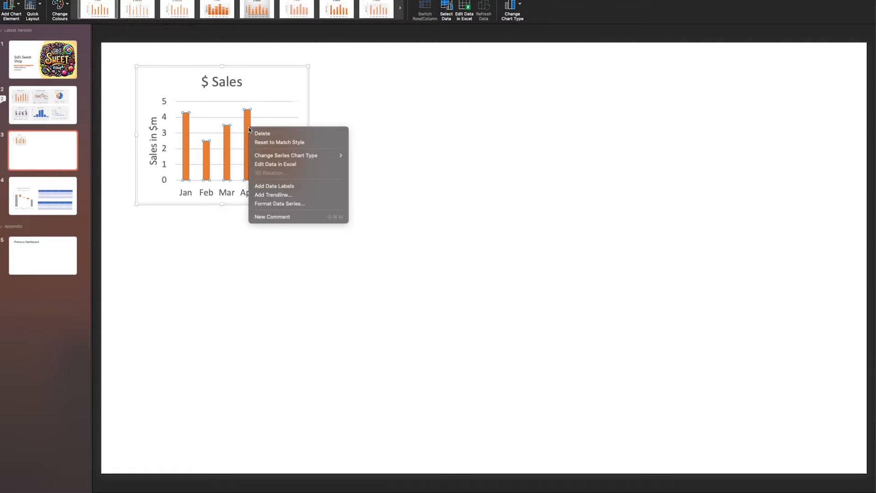
left_click(278, 203)
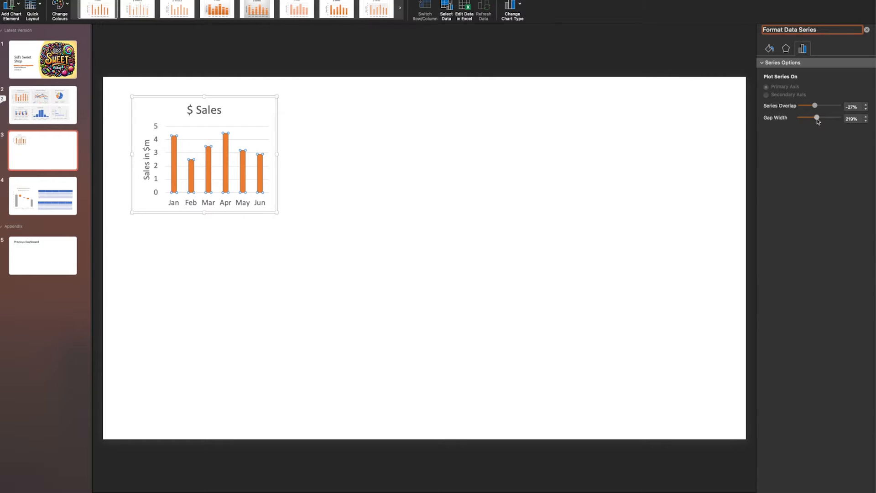
mouse_move(816, 119)
left_mouse_down()
mouse_move(824, 120)
mouse_move(805, 119)
left_mouse_up()
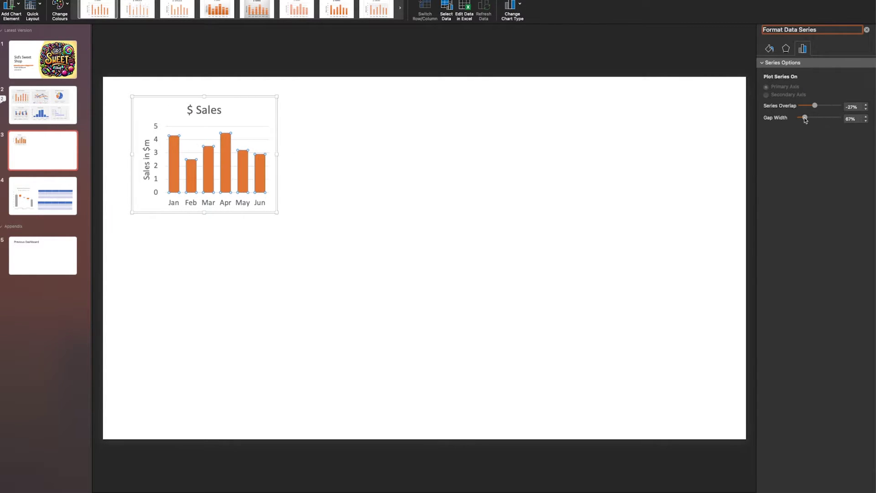
left_click(607, 152)
left_click(218, 124)
- Add value data labels above each bar and close the formatting pane
left_click(18, 7)
mouse_move(33, 46)
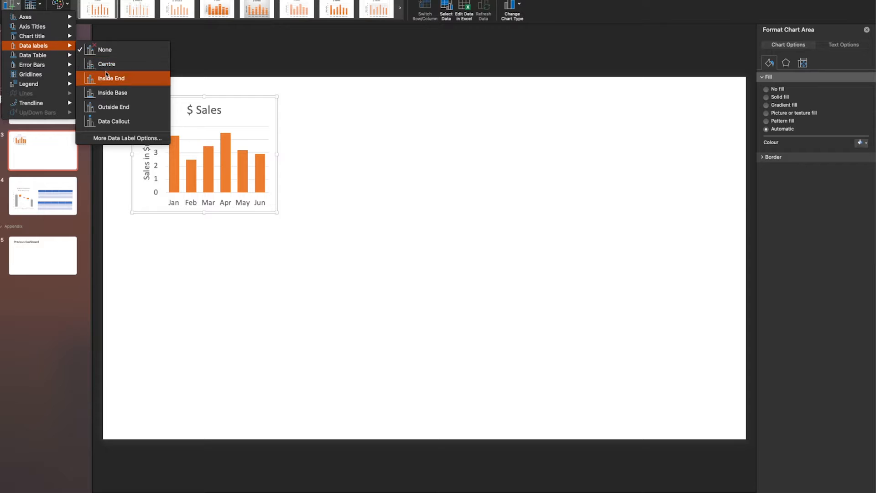
left_click(116, 107)
left_click(363, 169)
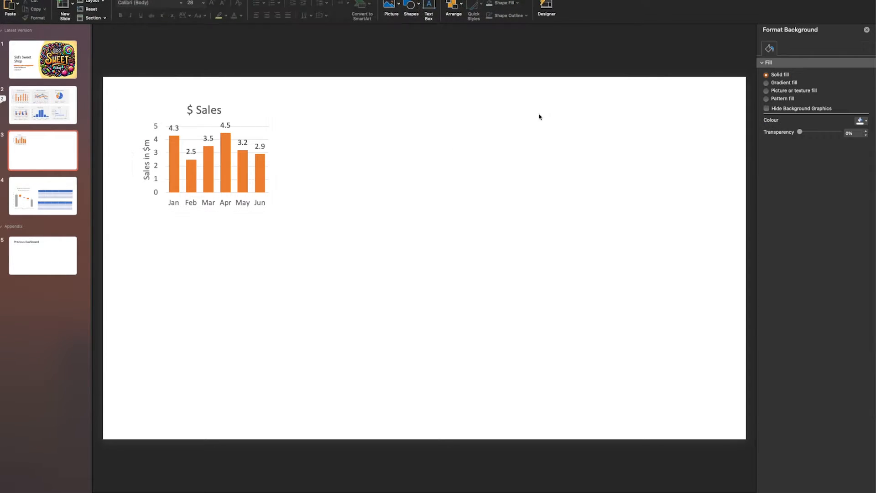
left_click(868, 30)
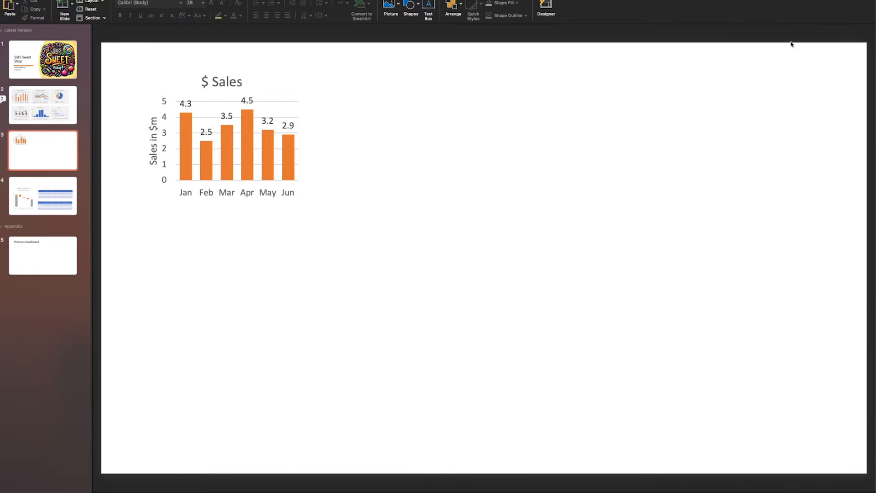
- Drag the $ Sales chart title to centre it over the chart
left_click(217, 84)
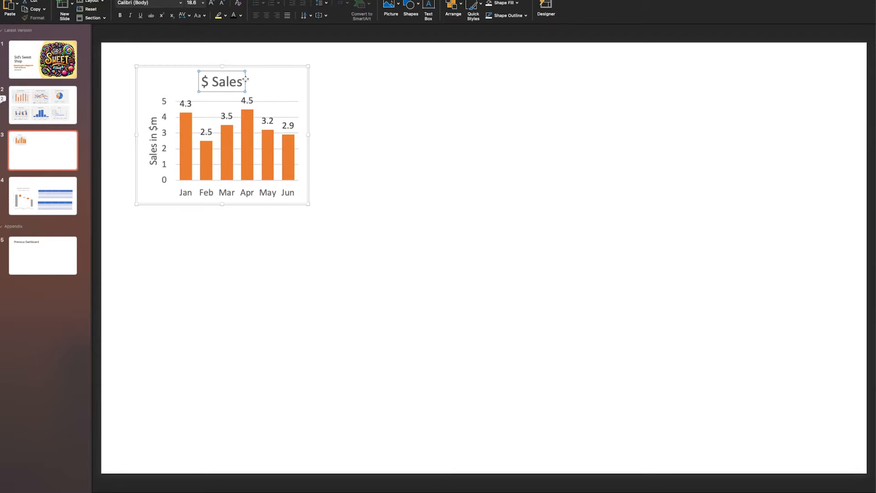
left_click_drag(246, 81, 259, 79)
left_click(374, 127)
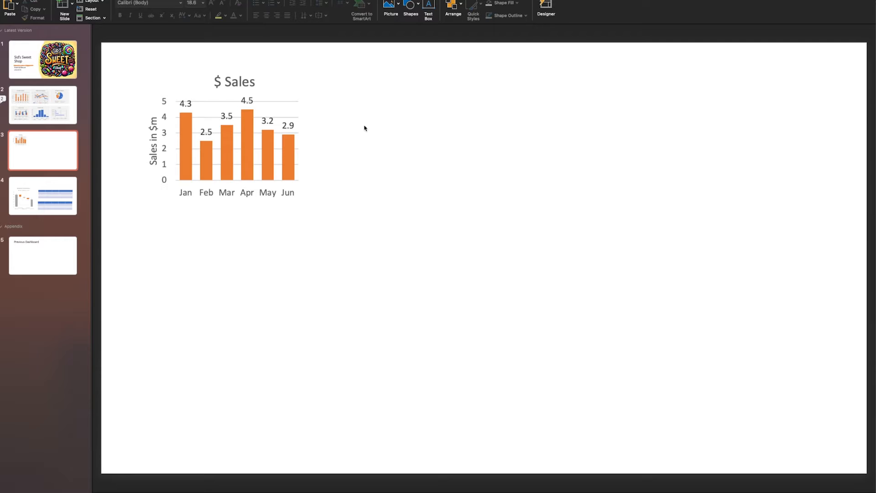
- Check the $ Sales Trend chart on the dashboard slide and return to slide 3
left_click(43, 106)
left_click(309, 89)
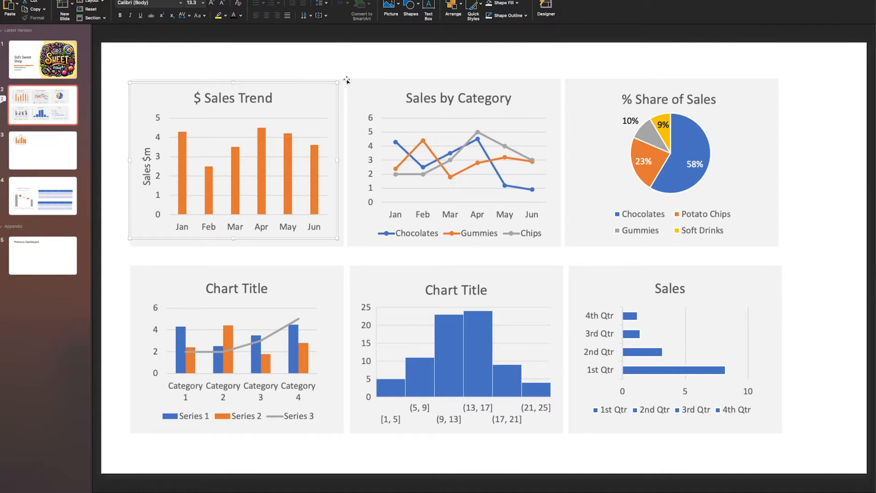
left_click(345, 81)
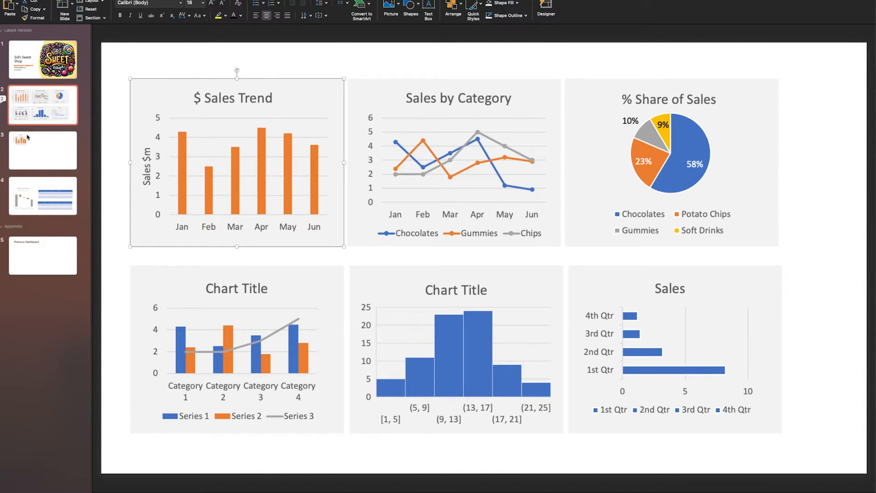
left_click(28, 149)
- Draw a rectangle shape over the $ Sales chart
left_click(41, 3)
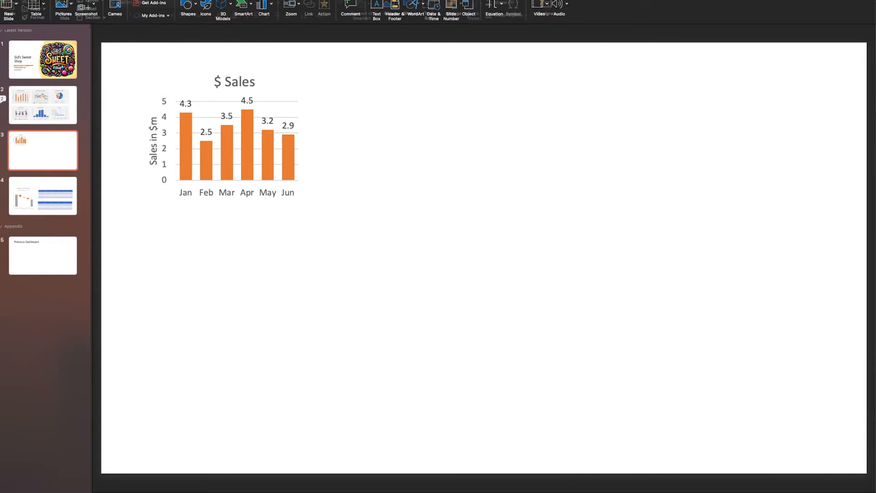
left_click(199, 9)
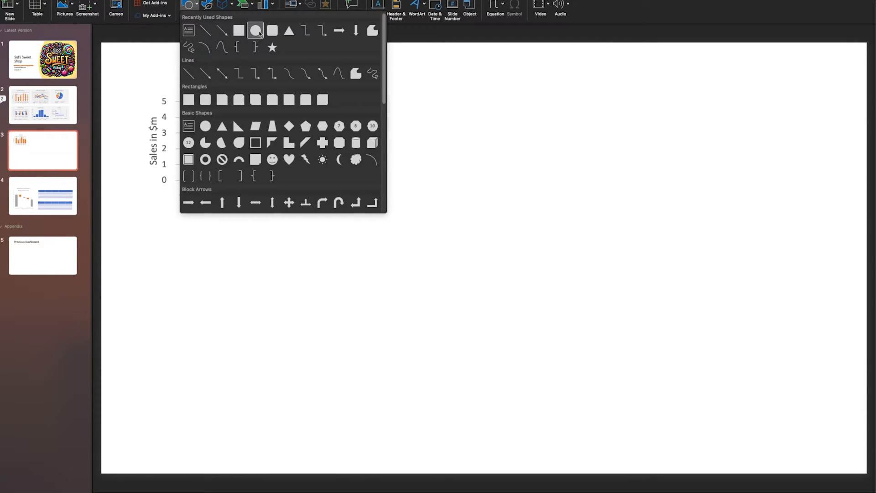
left_click(239, 33)
left_click_drag(142, 66, 332, 217)
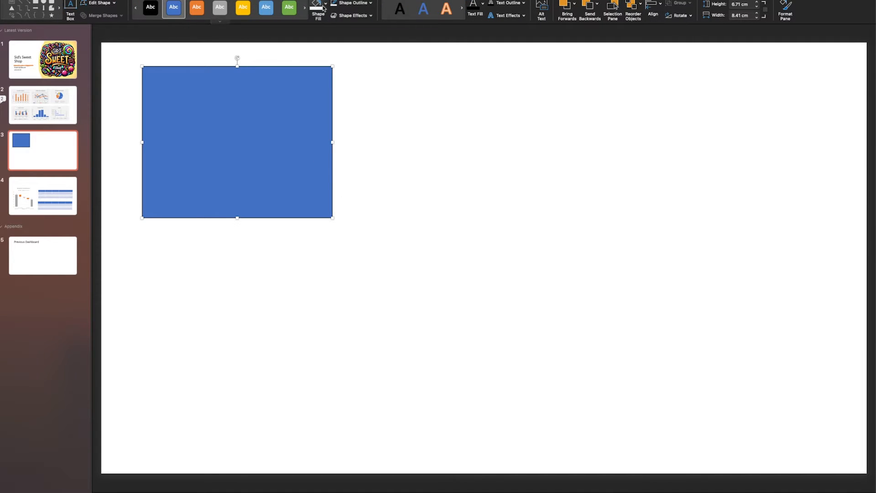
- Fill the rectangle light grey and remove its outline
left_click(325, 9)
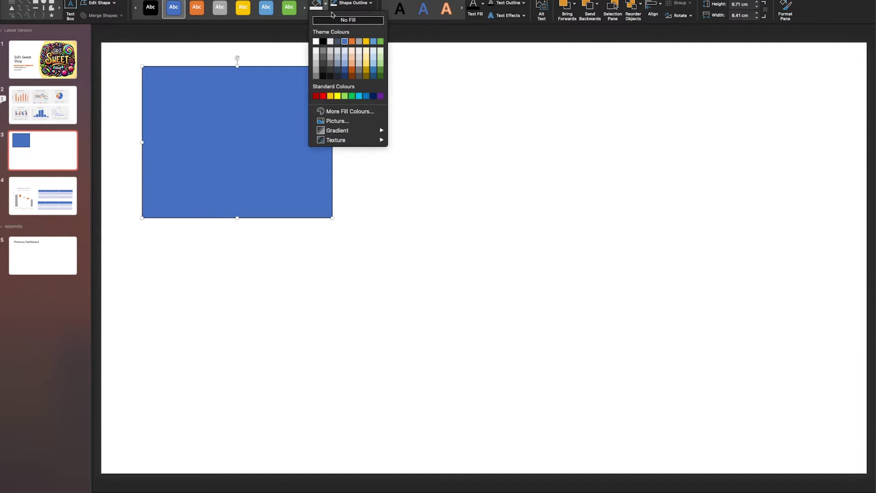
left_click(322, 53)
left_click(314, 94)
left_click(356, 5)
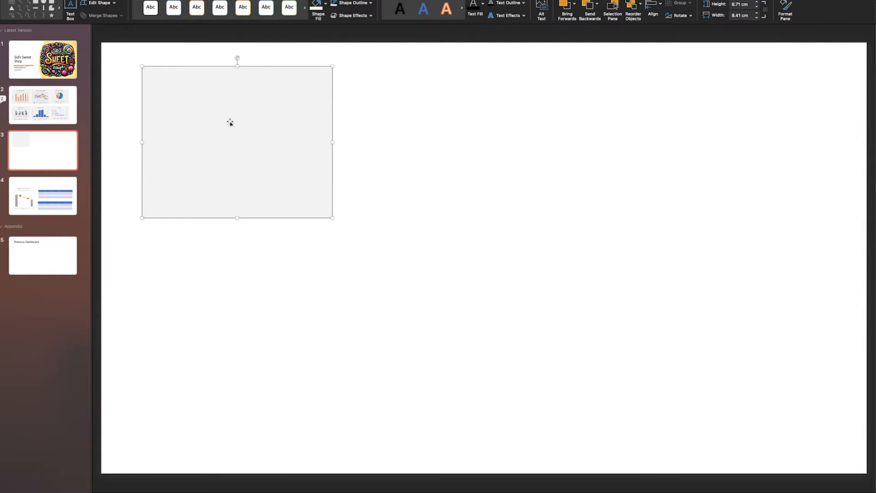
- Send the grey rectangle behind the chart and align it as a background panel
left_click(345, 127)
left_click(295, 88)
left_click(277, 102)
right_click(278, 103)
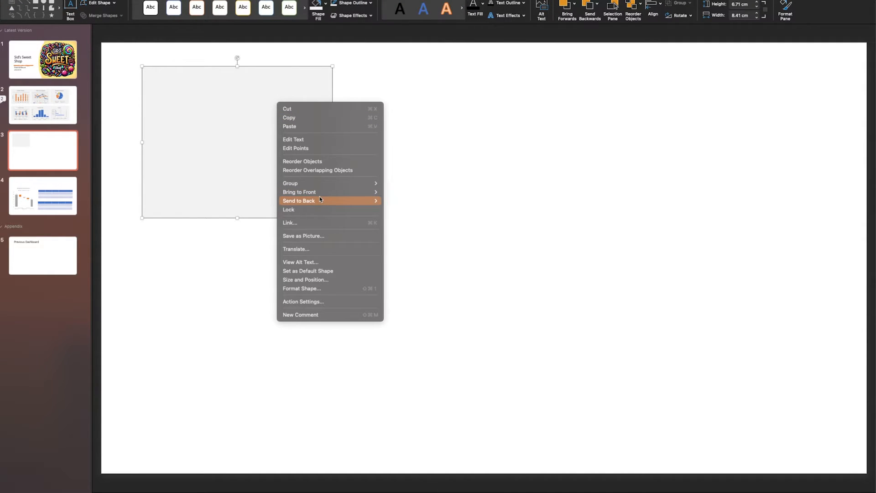
mouse_move(299, 201)
left_click(396, 202)
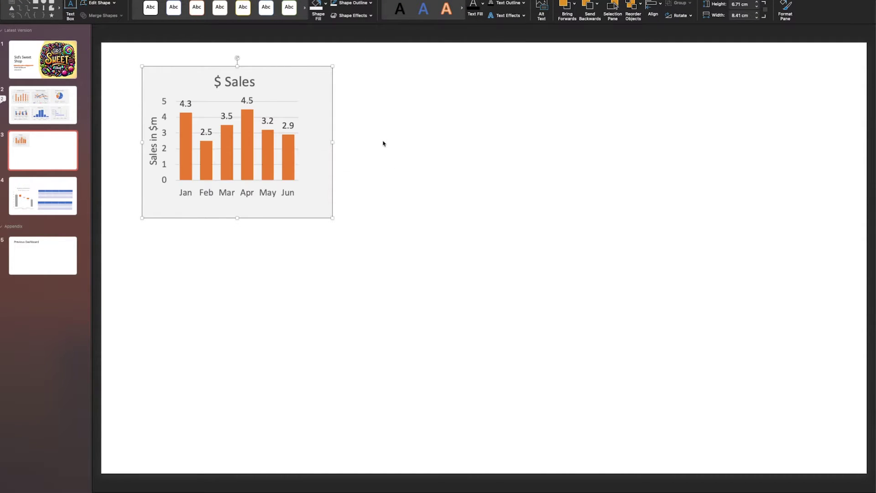
left_click_drag(316, 186, 314, 204)
left_click(310, 189)
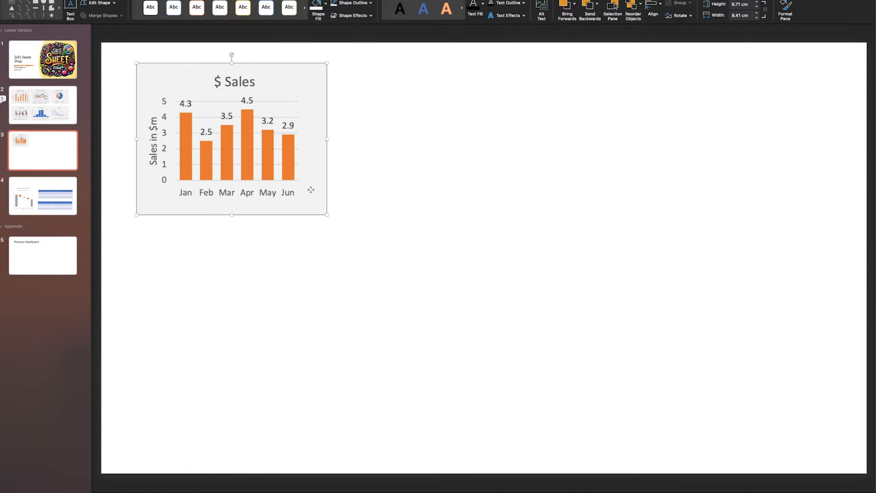
- Compare layout with slide 2 by marquee-selecting all six dashboard charts
left_click(534, 209)
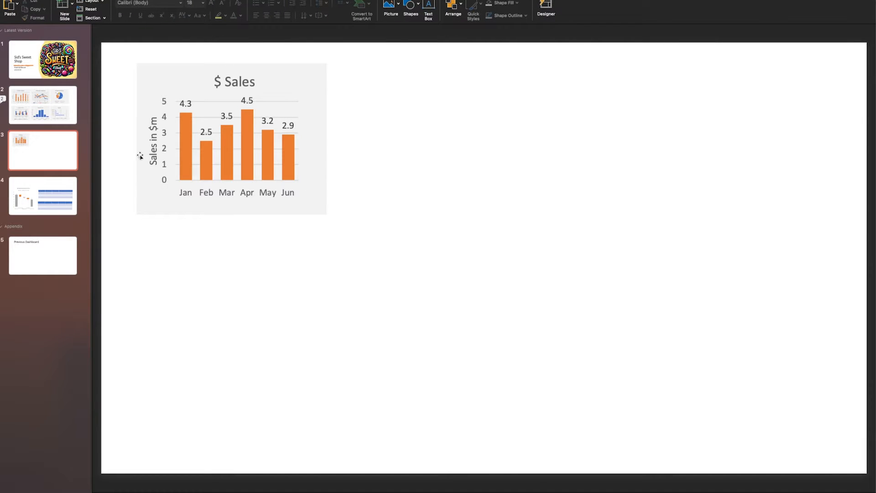
left_click(57, 96)
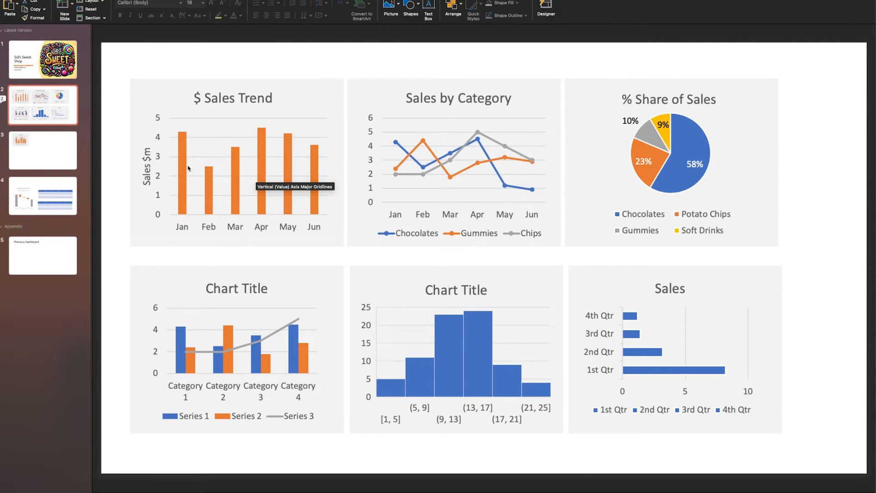
left_click_drag(101, 60, 575, 260)
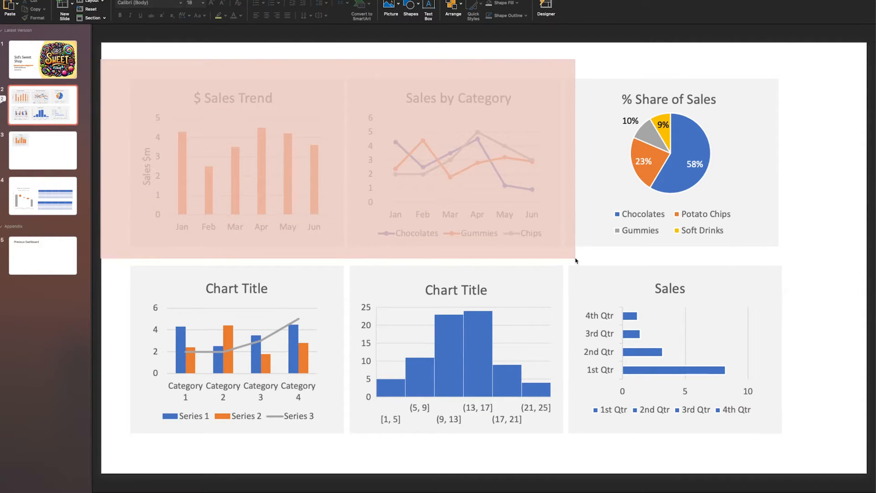
left_click_drag(128, 57, 818, 465)
left_click(142, 75)
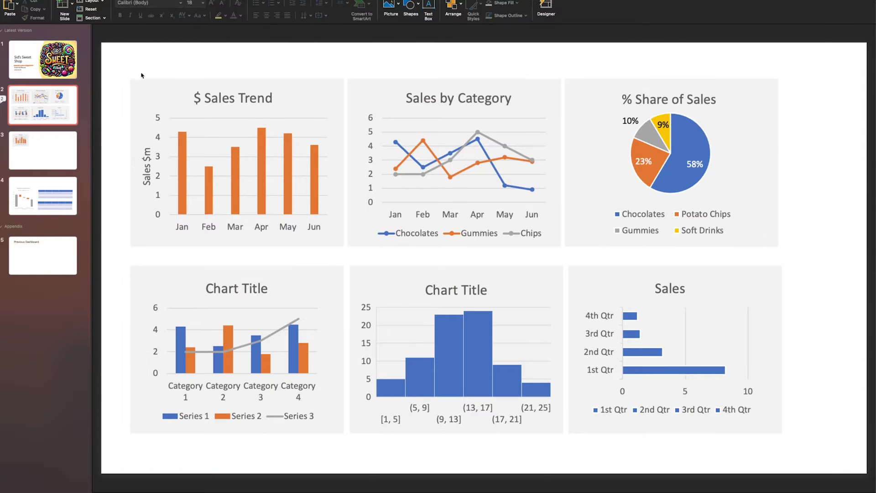
- Return to slide 3 and paste a copy of the grey panel
left_click(37, 155)
left_click(315, 75)
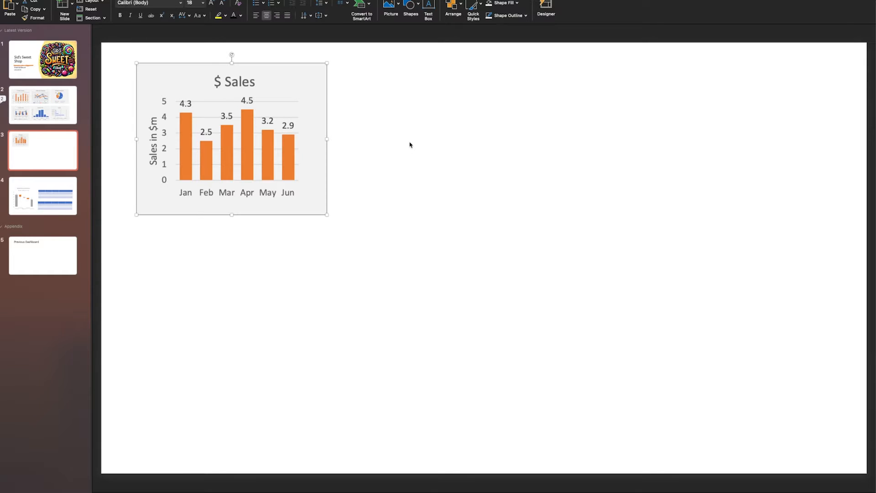
key("ctrl+v")
- Move the panel copy right and insert a default Doughnut chart on slide 3
left_click_drag(260, 148, 676, 110)
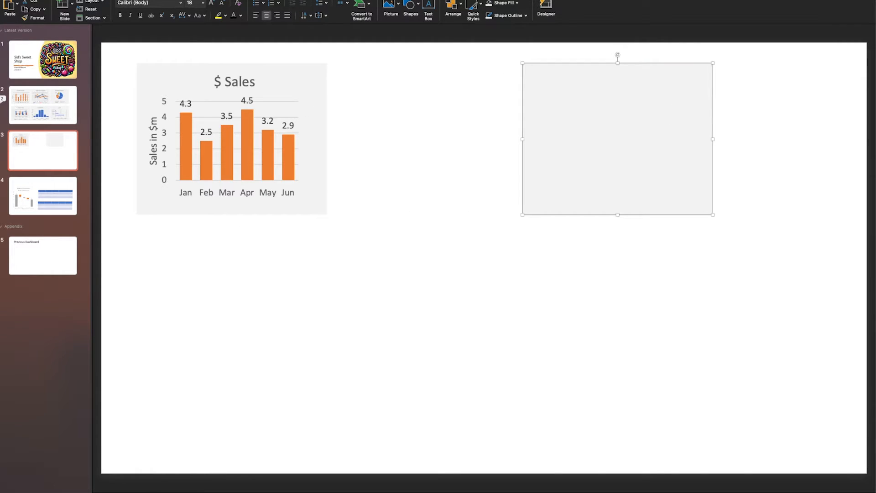
left_click(141, 1)
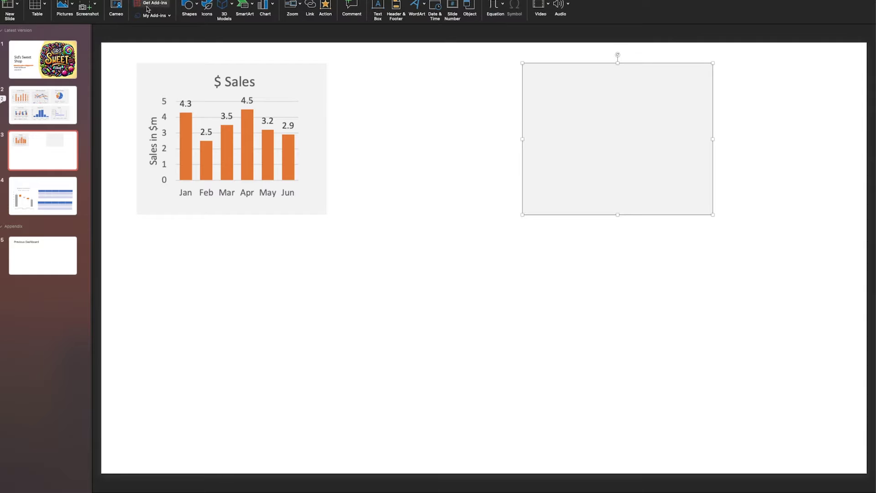
left_click(274, 8)
mouse_move(294, 36)
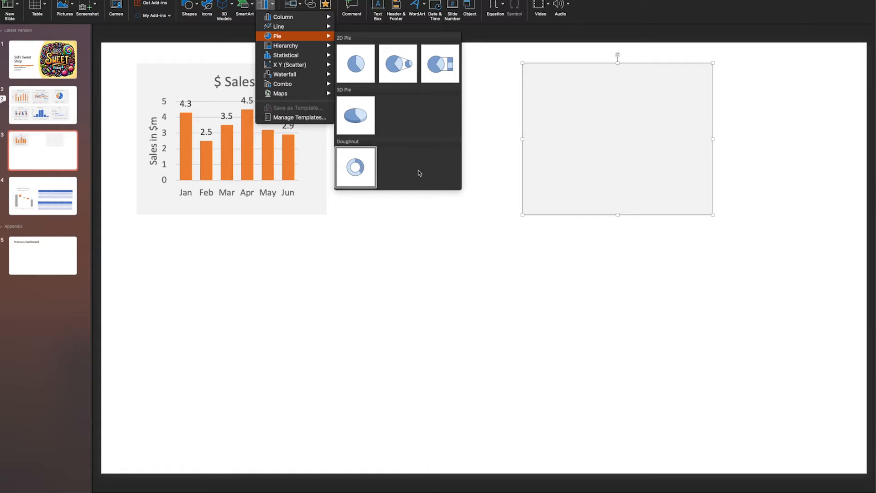
left_click(357, 174)
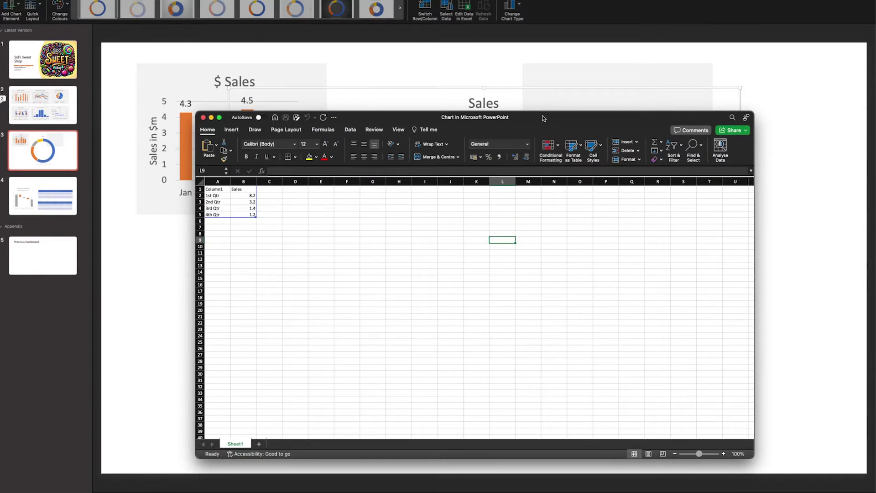
- Rename the data sheet categories to Chocolates, Gummies, Potato Crisps and Soft Drinks
left_click_drag(540, 119, 765, 115)
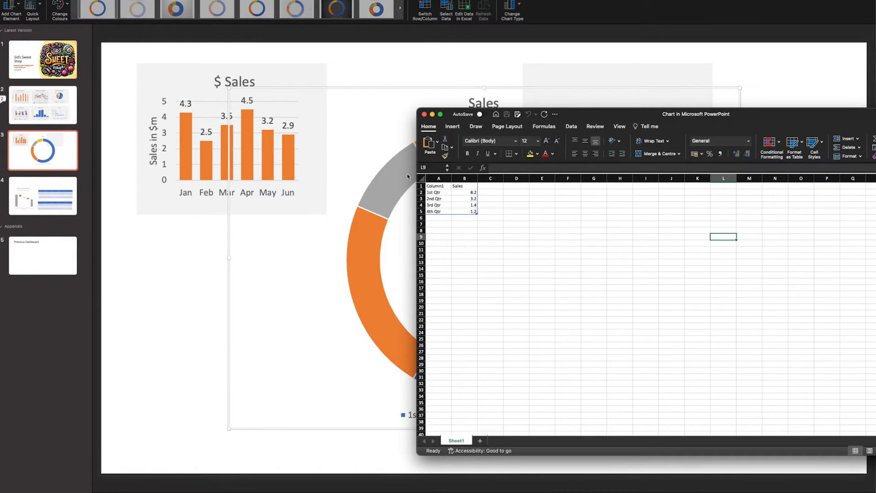
left_click(490, 217)
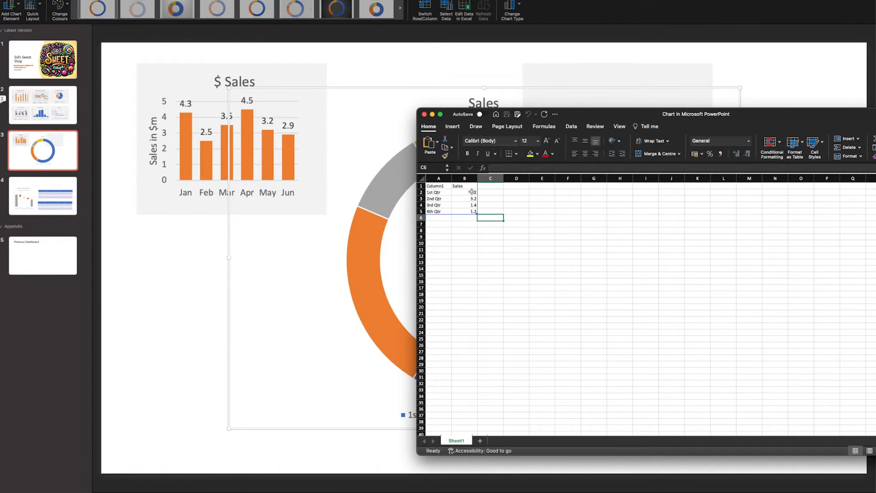
left_click(436, 193)
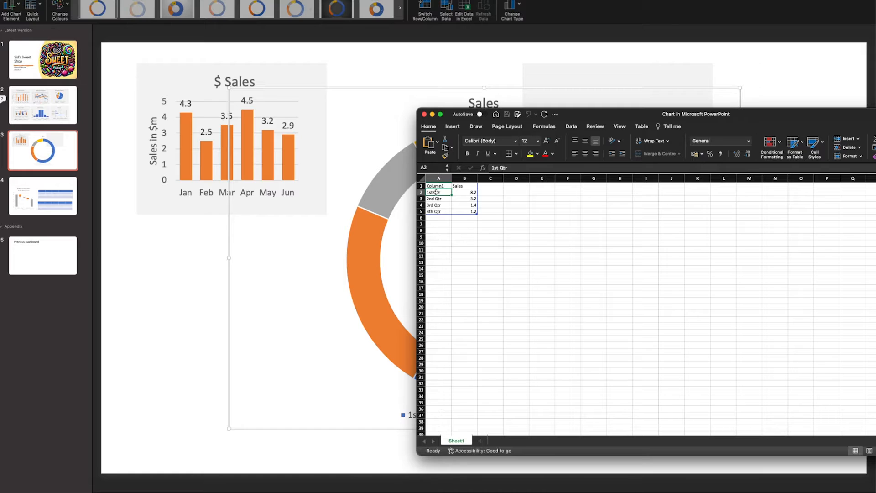
type("Choloca")
type("tes")
key("Return")
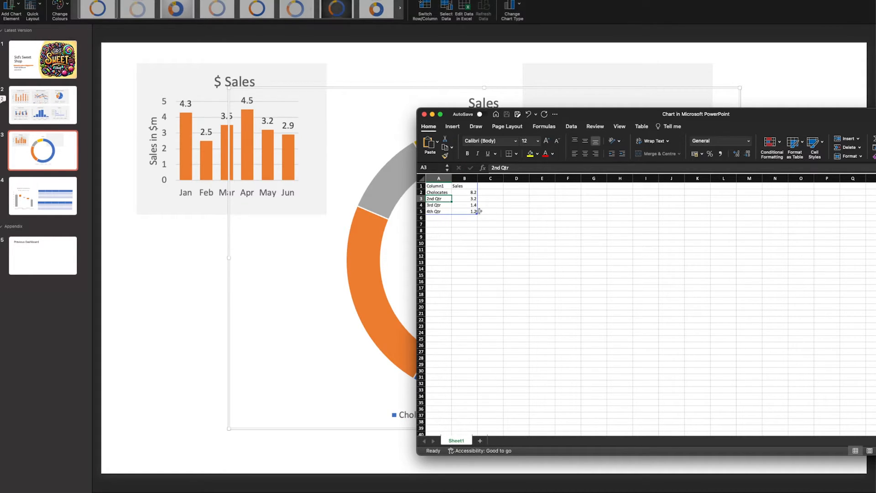
left_click(447, 192)
type("Choc")
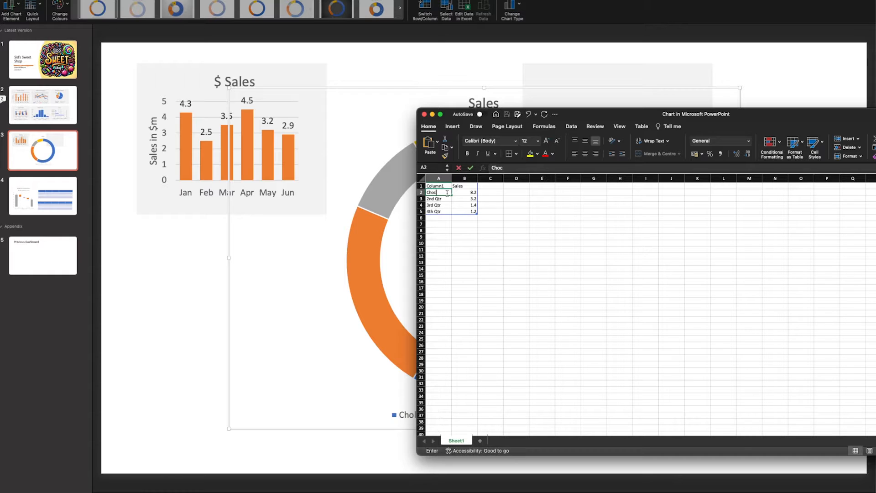
type("olate")
key("Return")
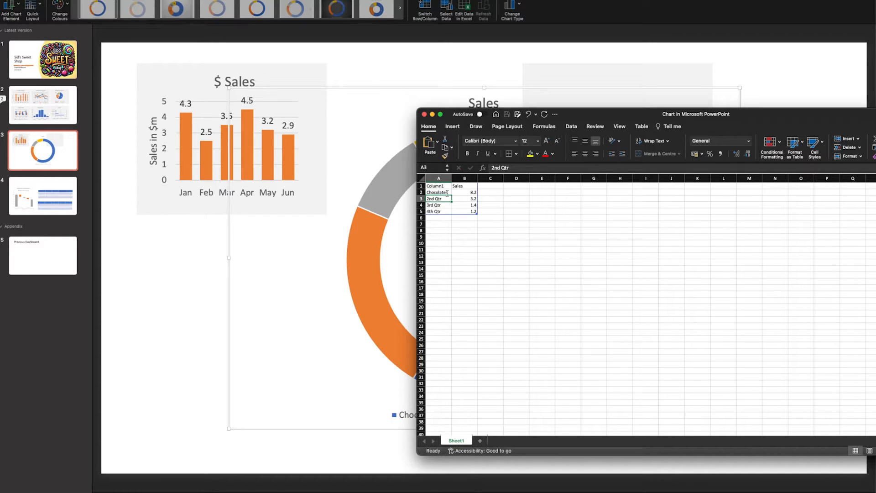
type("Gummies")
key("Return")
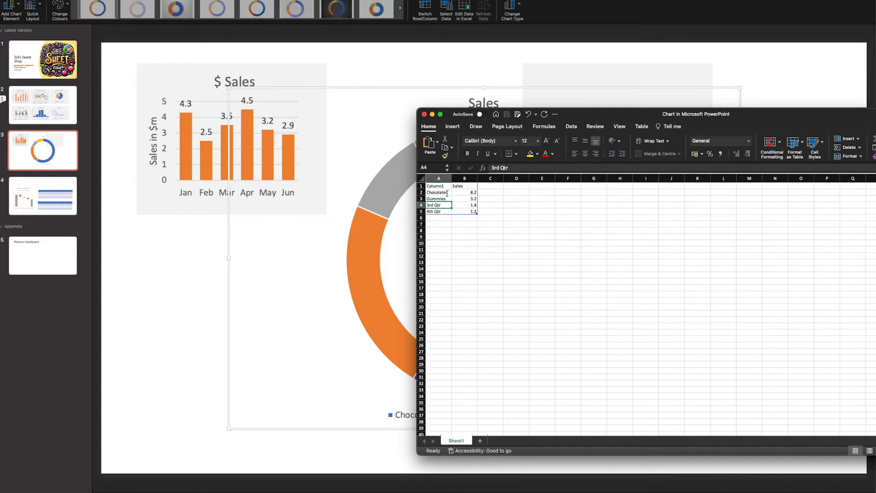
type("Po")
type(" Ch")
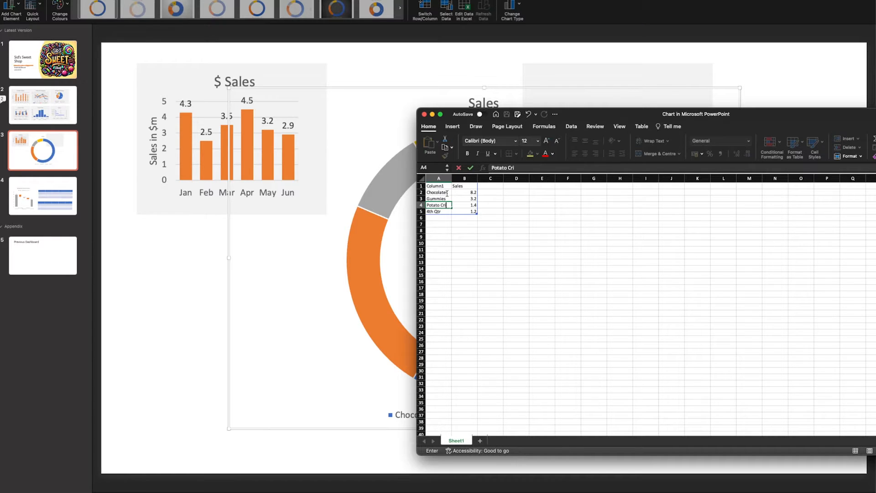
type("sps")
key("Return")
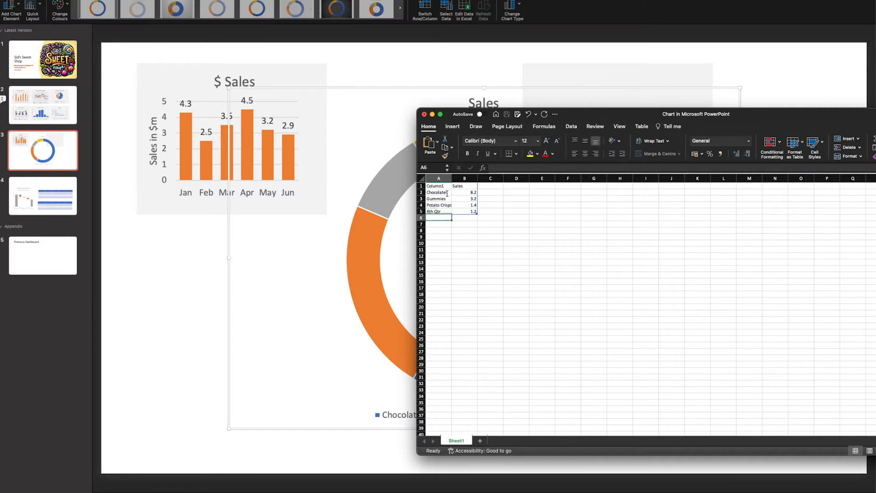
key("Down")
type("Soft Drinks")
key("Return")
- Change the series header to % Share and close the chart's data sheet
left_click_drag(473, 210, 471, 184)
key("Return")
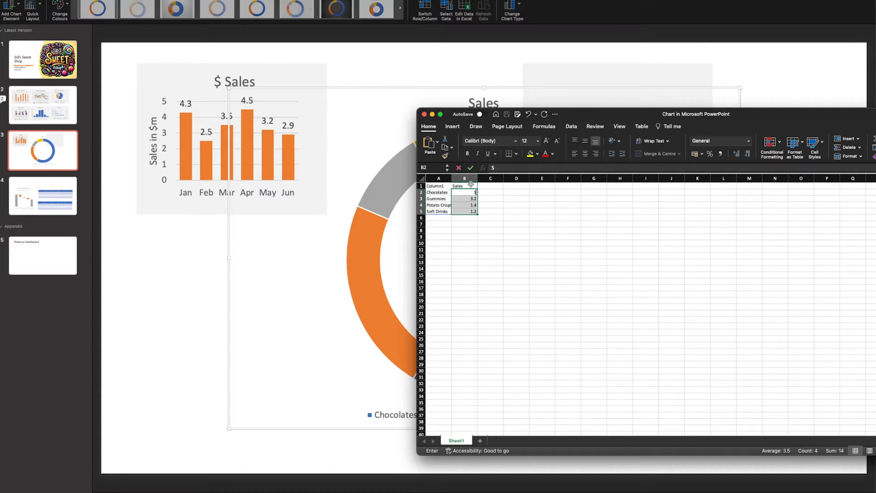
type("5")
key("Escape")
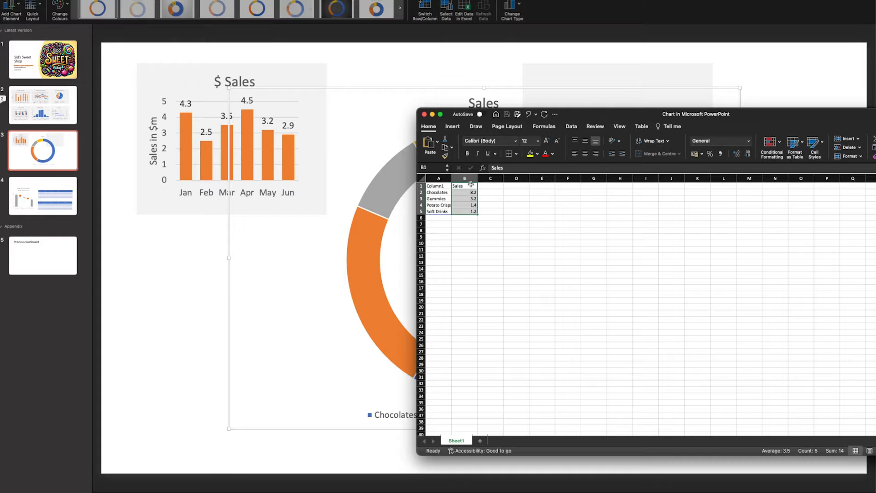
type("% S")
type("hare")
key("Return")
left_click(567, 230)
left_click(424, 115)
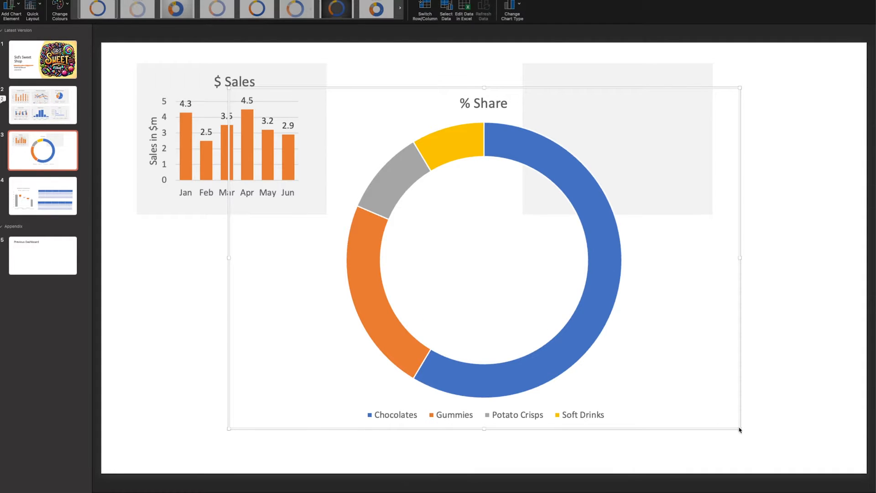
- Shrink the donut chart, place it beside the $ Sales chart and set the grey panel behind it
mouse_move(739, 429)
left_mouse_down()
mouse_move(489, 271)
mouse_move(401, 229)
left_mouse_up()
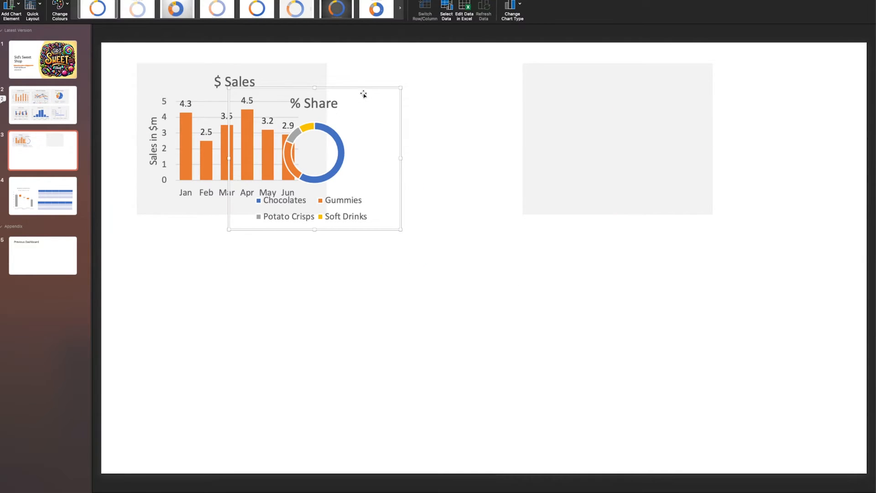
mouse_move(364, 94)
left_mouse_down()
mouse_move(467, 81)
mouse_move(468, 73)
left_mouse_up()
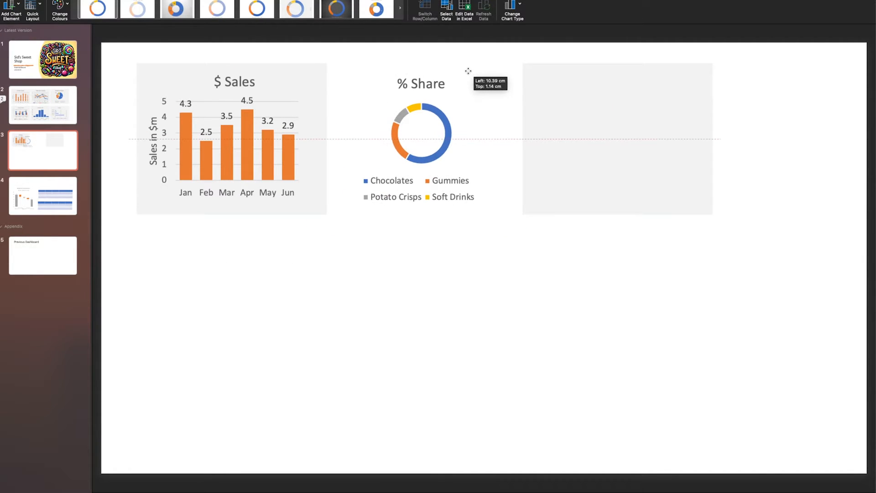
left_click_drag(589, 109, 417, 113)
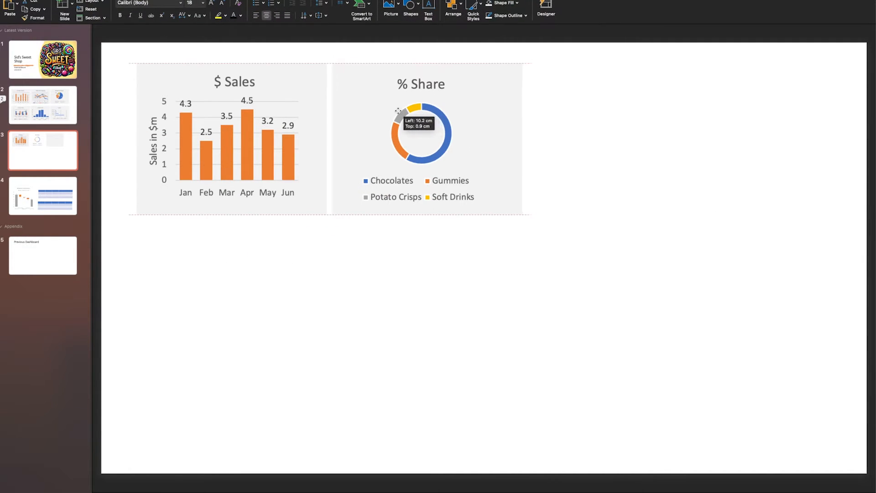
left_click(435, 146)
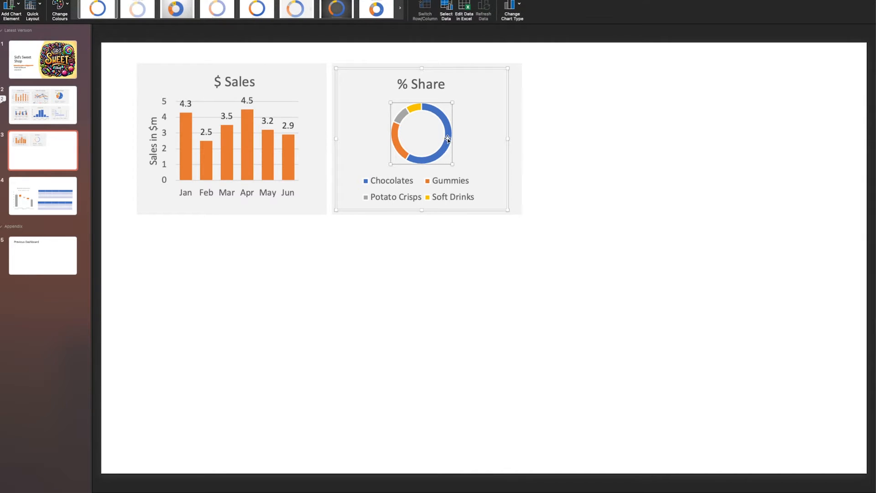
right_click(448, 139)
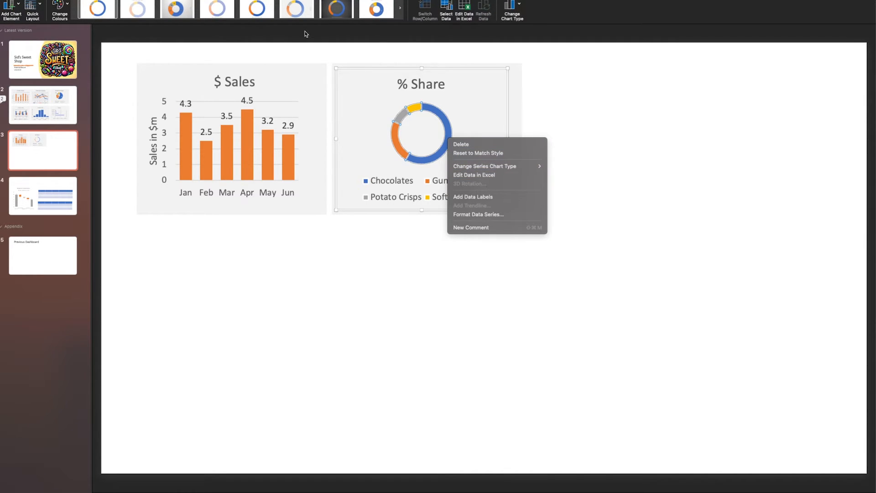
left_click(637, 128)
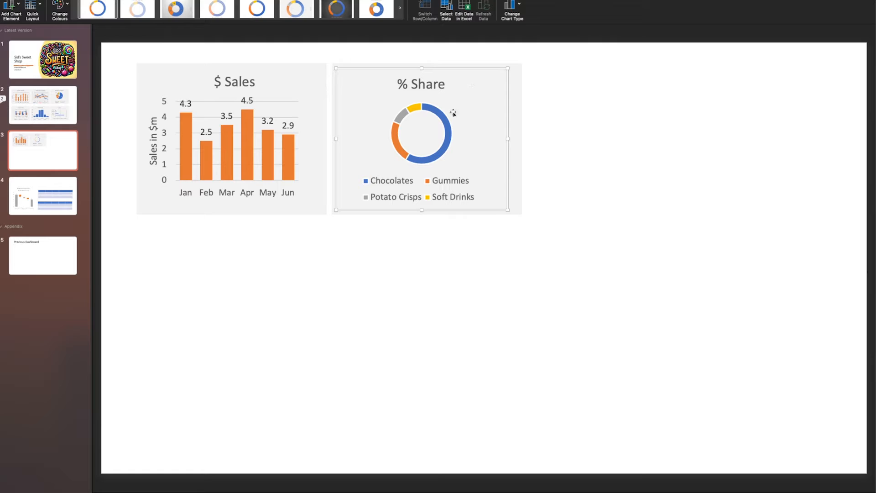
left_click(399, 10)
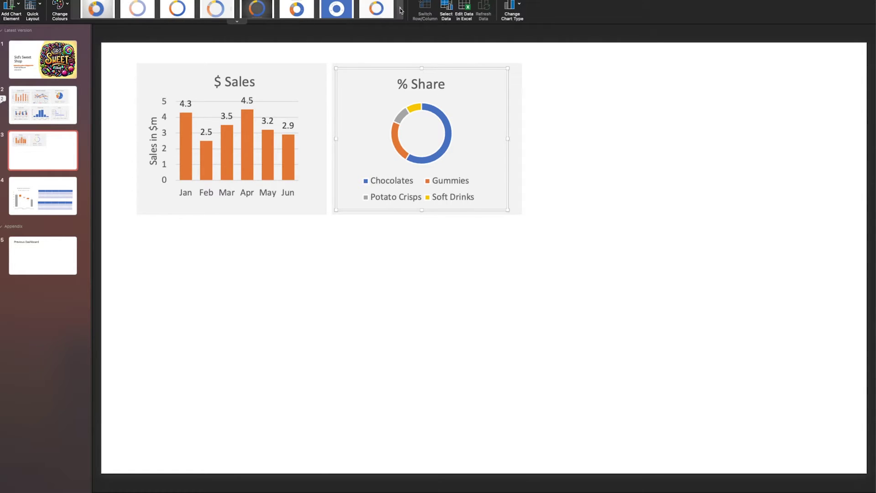
left_click(296, 10)
left_click(175, 10)
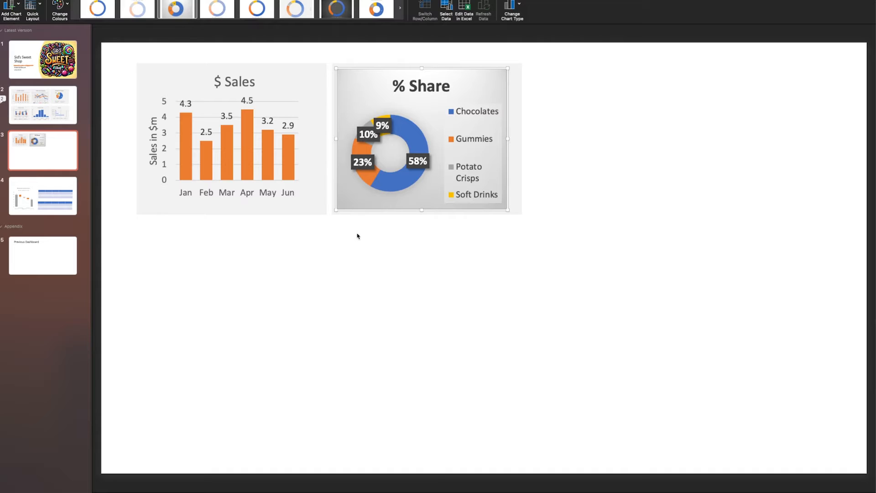
key("Right")
key("Right")
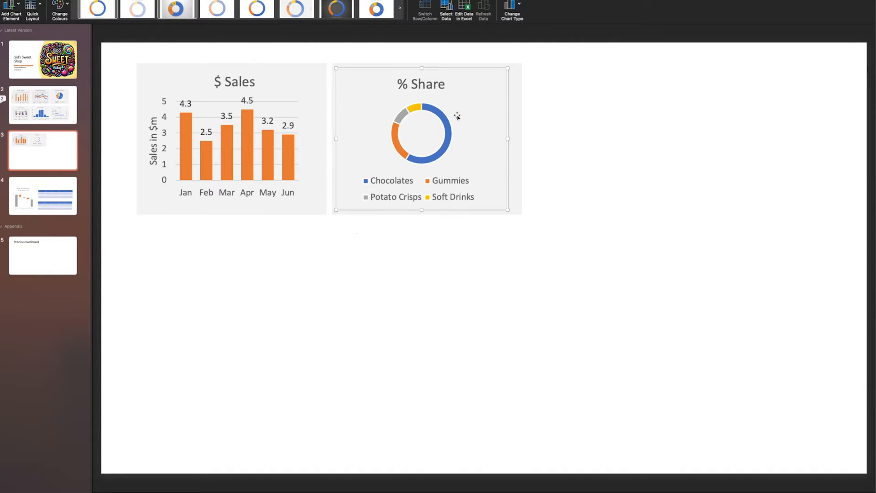
- In Format Data Series, reduce the Doughnut Hole Size from 75% to 40%
right_click(445, 113)
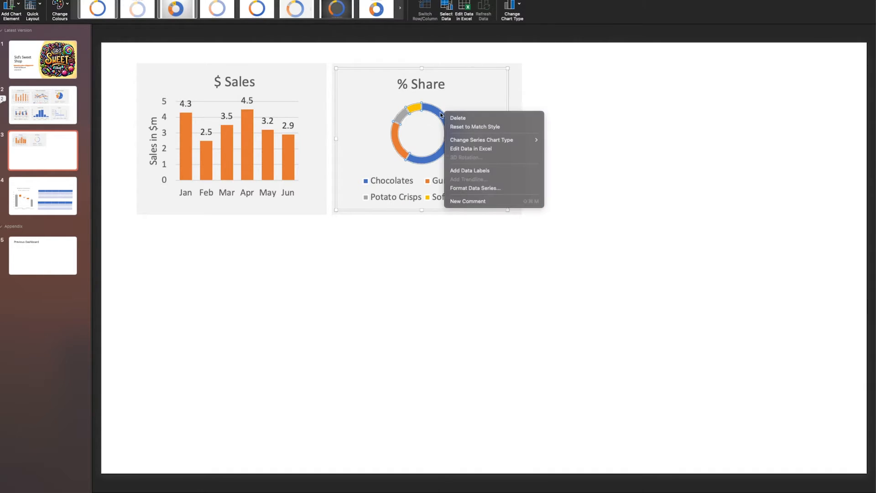
left_click(482, 190)
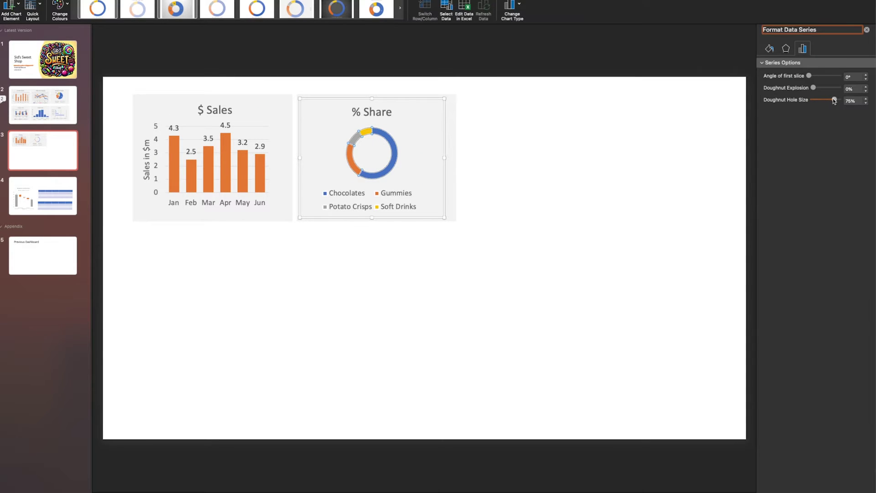
left_click_drag(833, 100, 823, 101)
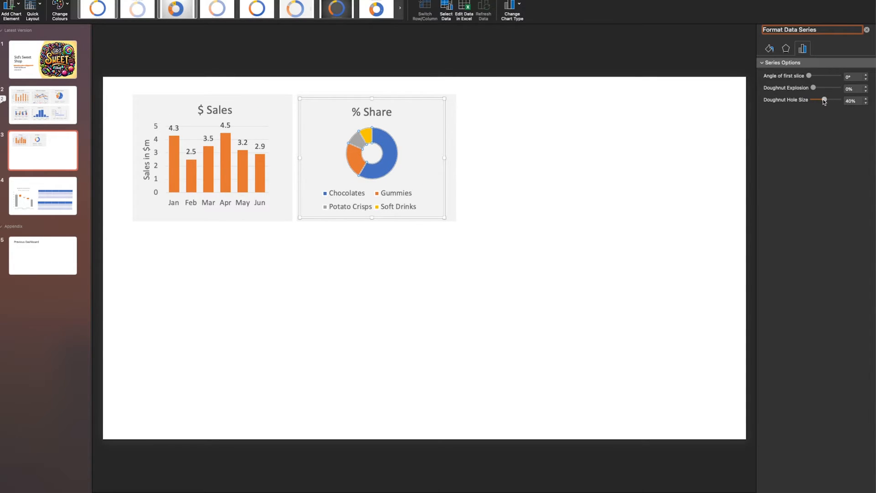
left_click(599, 171)
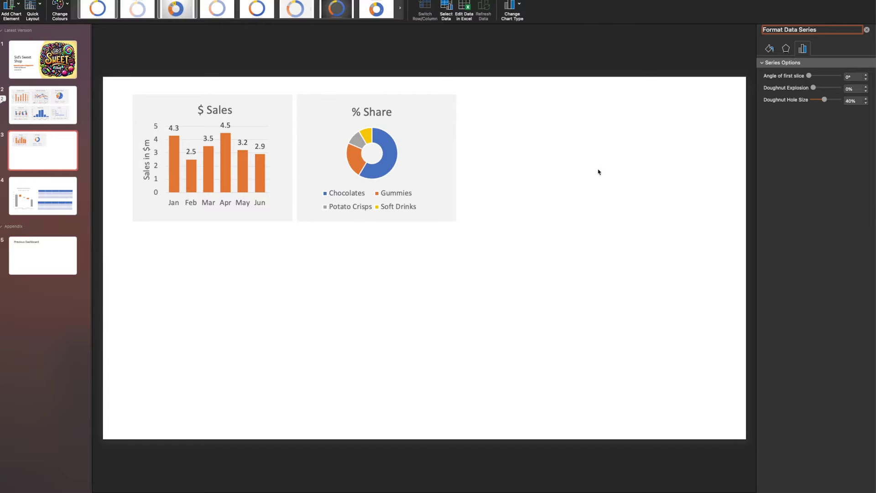
left_click(371, 145)
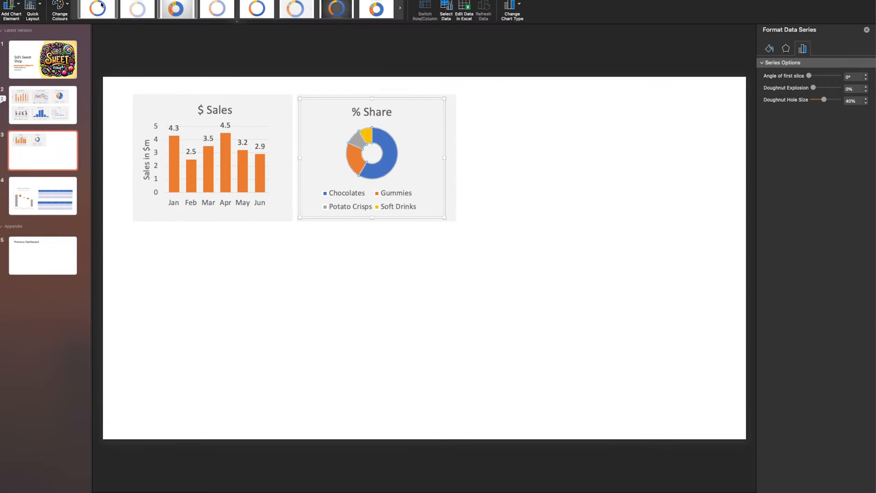
- Add centred data labels to the doughnut slices
left_click(33, 10)
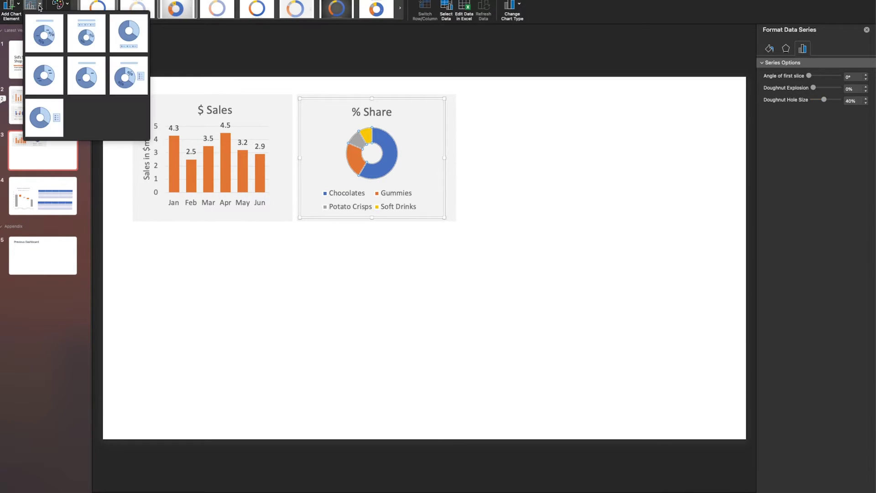
left_click(10, 8)
mouse_move(34, 26)
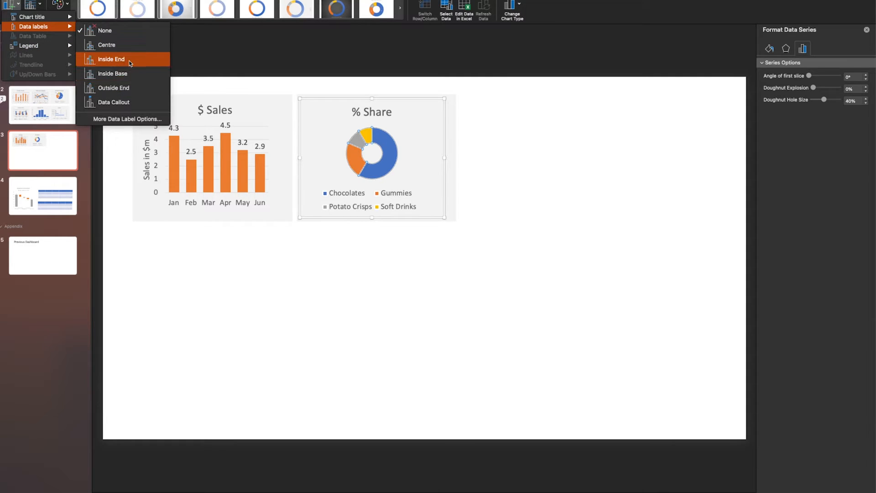
left_click(110, 45)
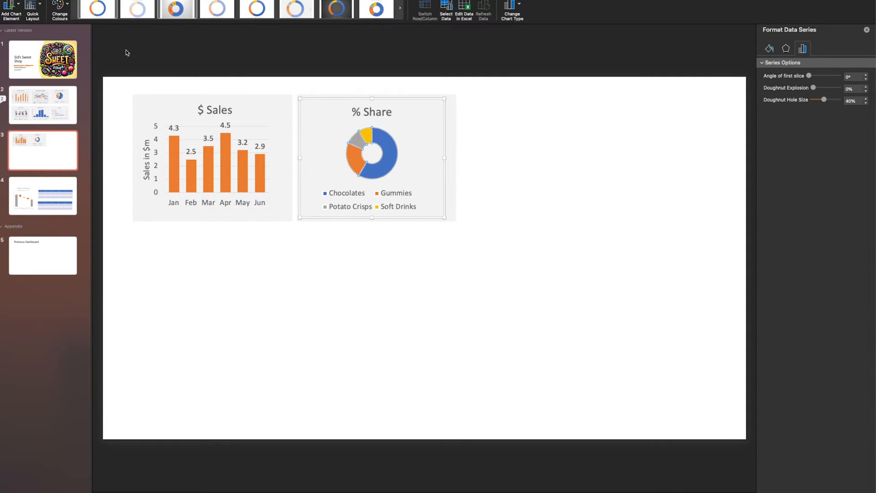
left_click(12, 8)
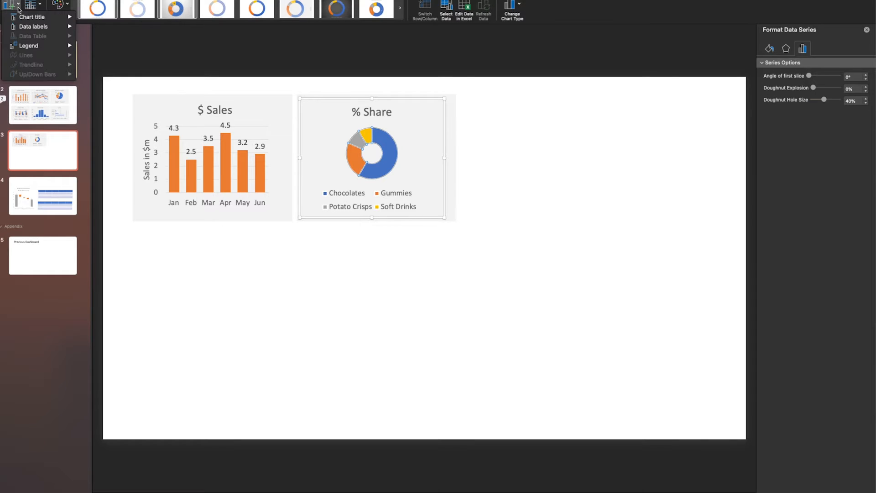
mouse_move(34, 26)
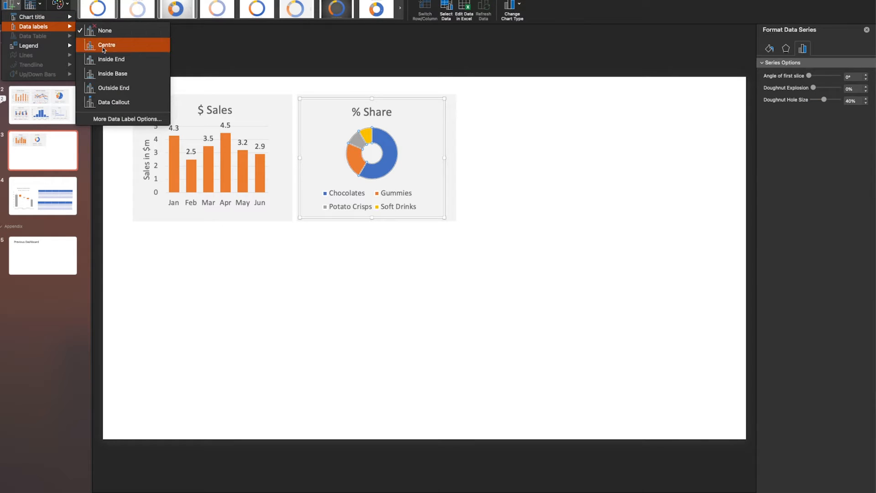
left_click(104, 48)
right_click(387, 146)
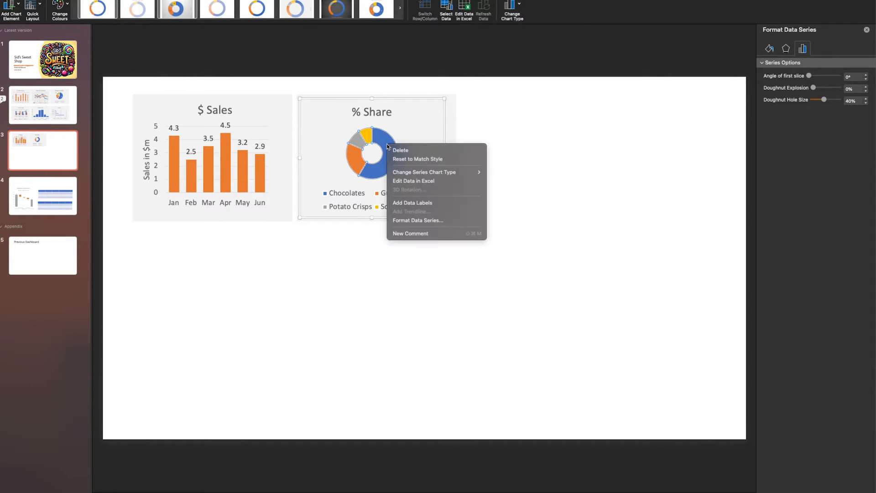
left_click(413, 203)
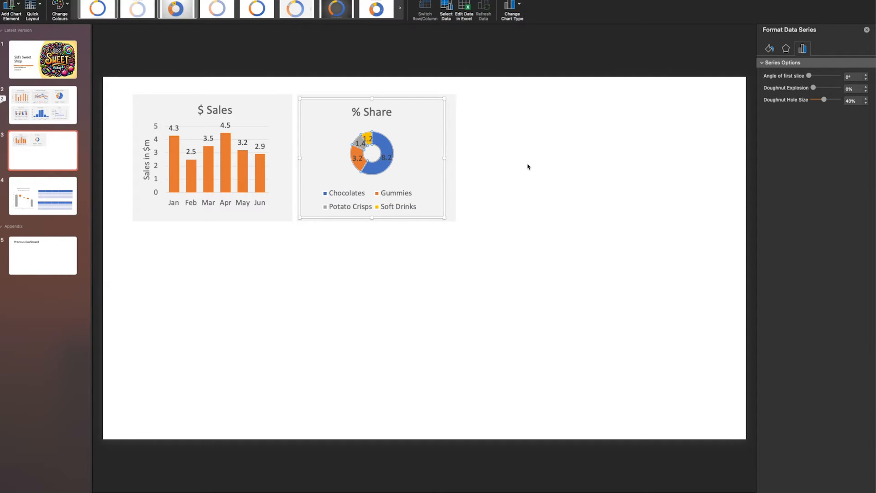
- Show percentages instead of values in the labels and make the label font smaller
left_click(543, 137)
left_click(362, 144)
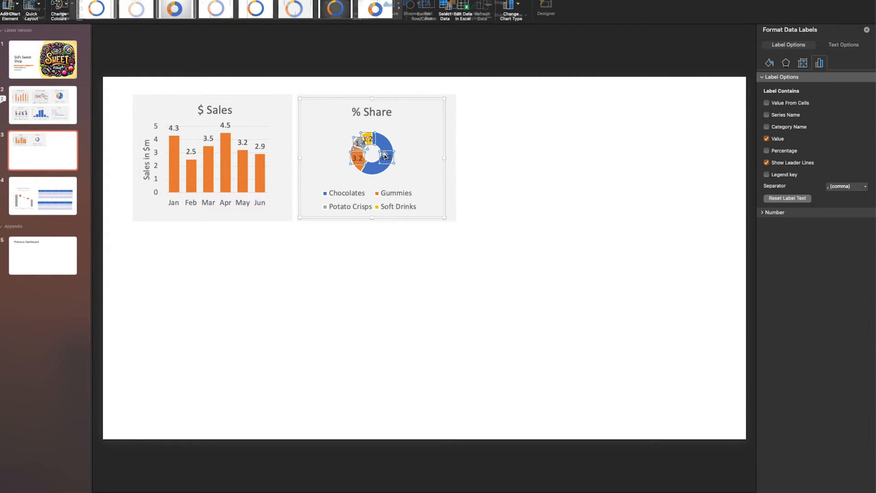
left_click(767, 139)
left_click(551, 182)
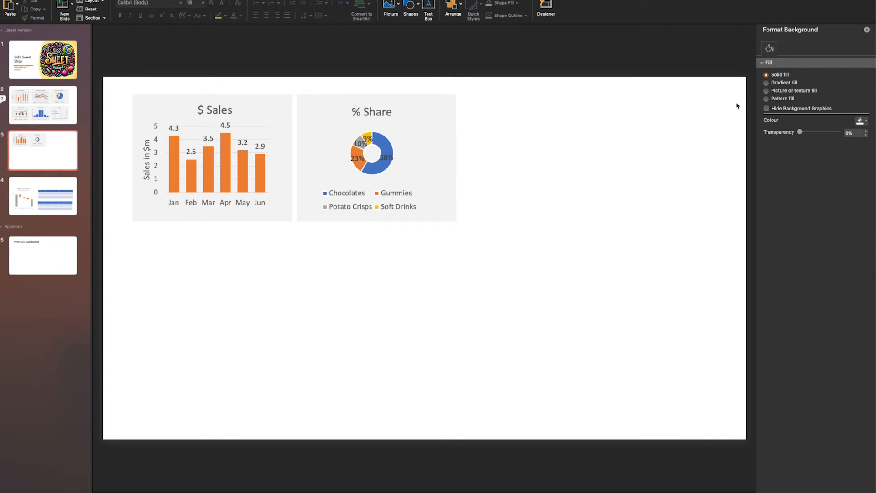
left_click(360, 159)
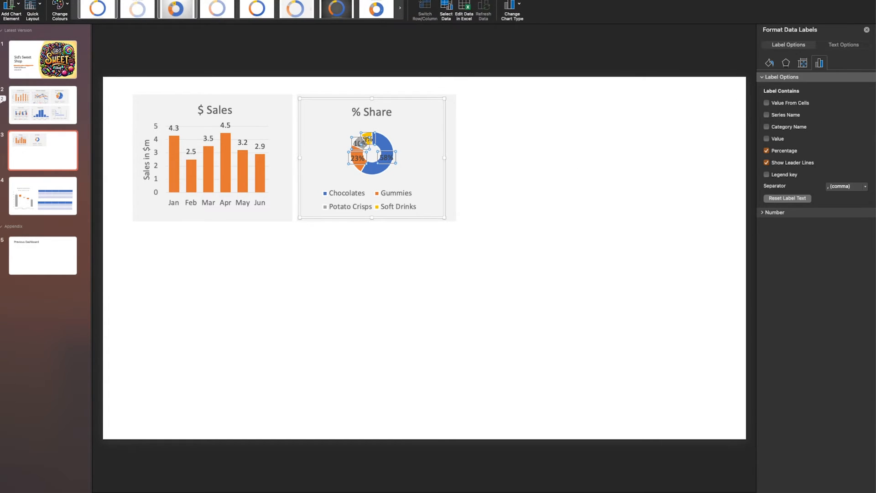
left_click(90, 4)
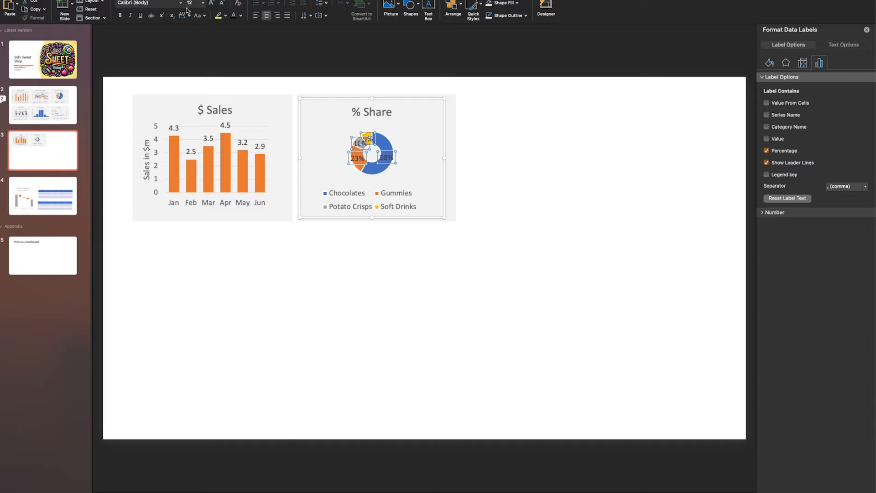
left_click(222, 5)
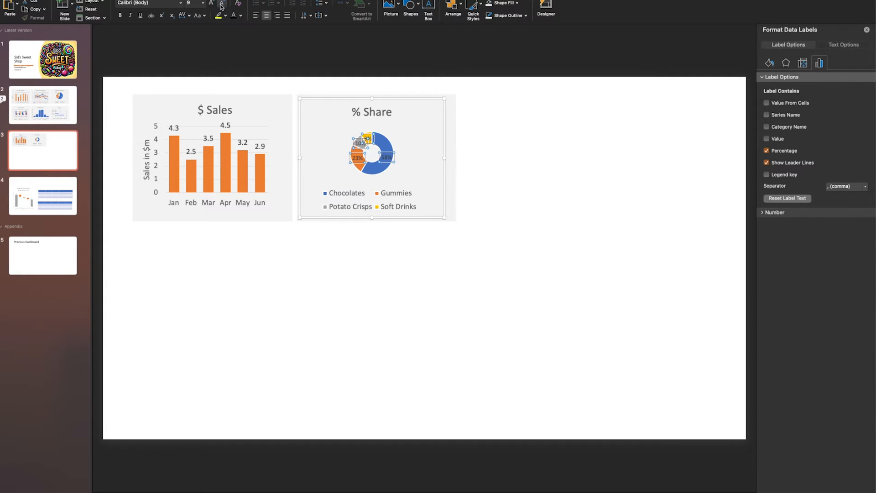
left_click(220, 5)
left_click(602, 215)
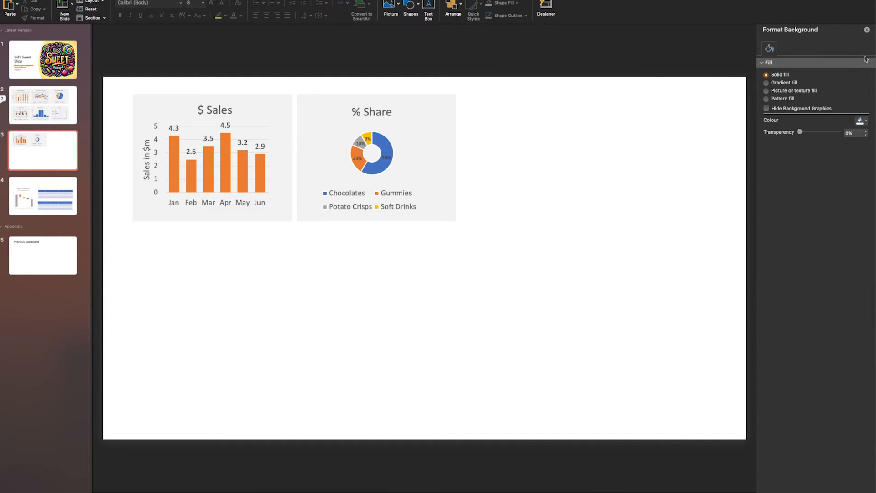
left_click(867, 29)
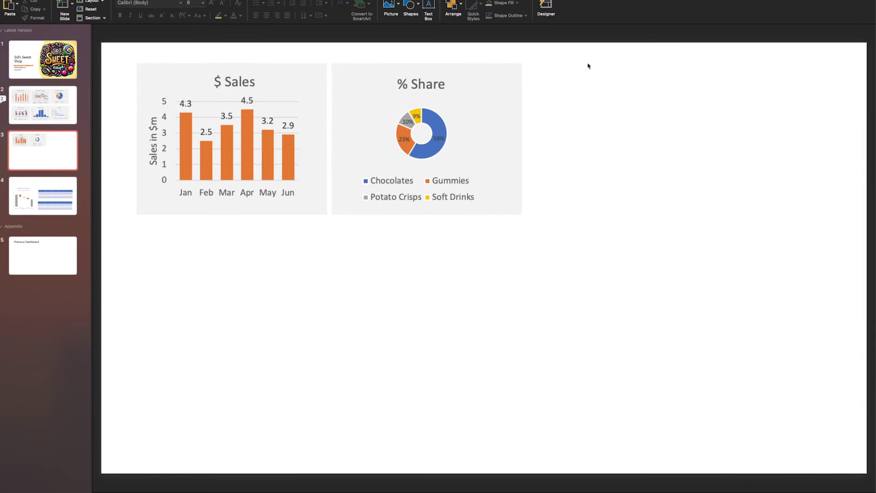
- Edit the doughnut chart title to read "% Share by Category"
left_click(421, 84)
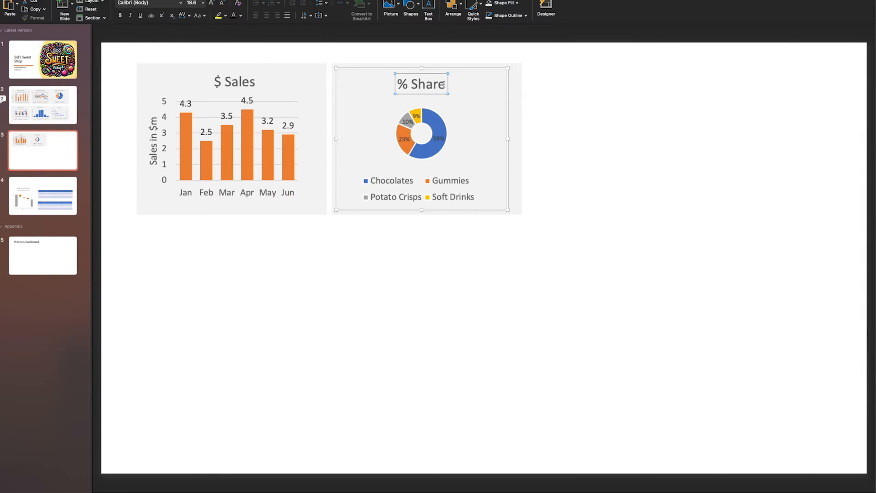
type("by Cateogry")
key("BackSpace")
key("BackSpace")
key("BackSpace")
key("BackSpace")
type("gir")
key("BackSpace")
key("BackSpace")
type("ory")
left_click(633, 162)
left_click(470, 82)
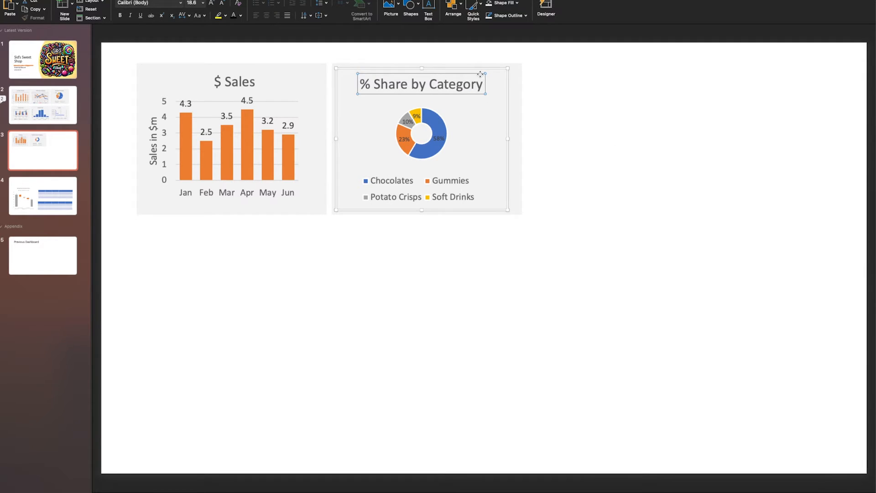
left_click(561, 105)
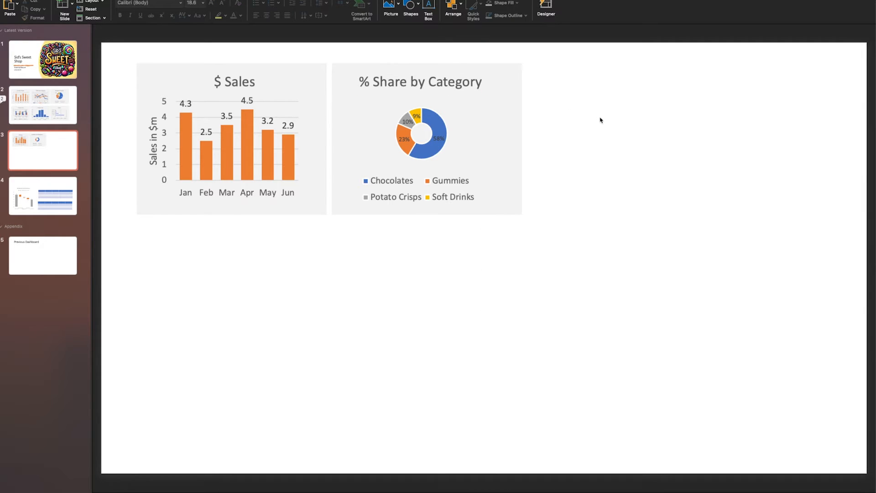
- Go to the six-chart dashboard slide, start File > Share and cancel the save-to-cloud dialog
left_click(60, 111)
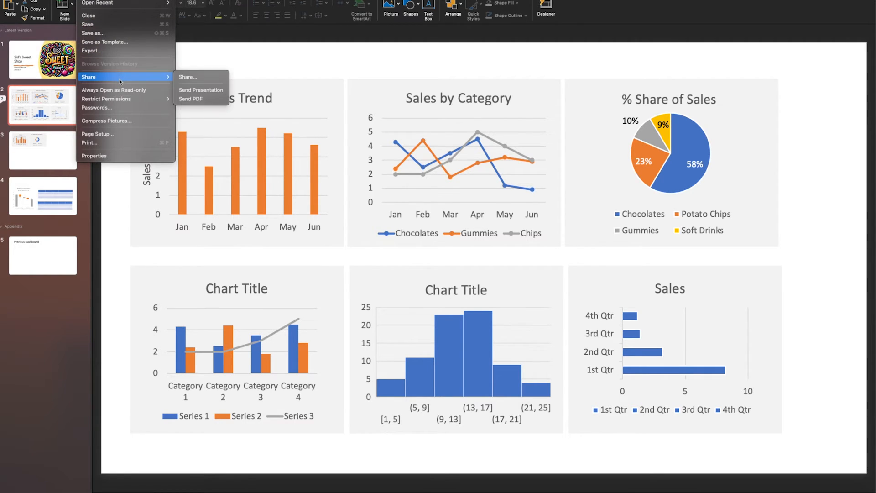
left_click(202, 80)
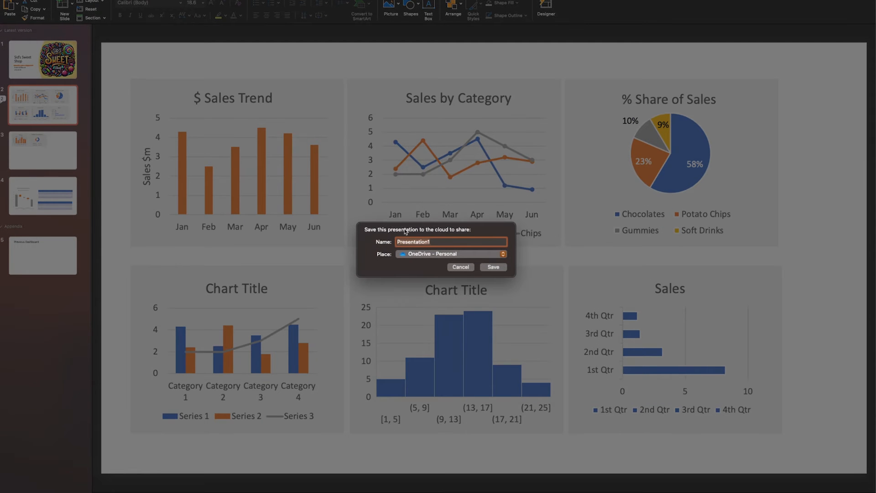
left_click(463, 267)
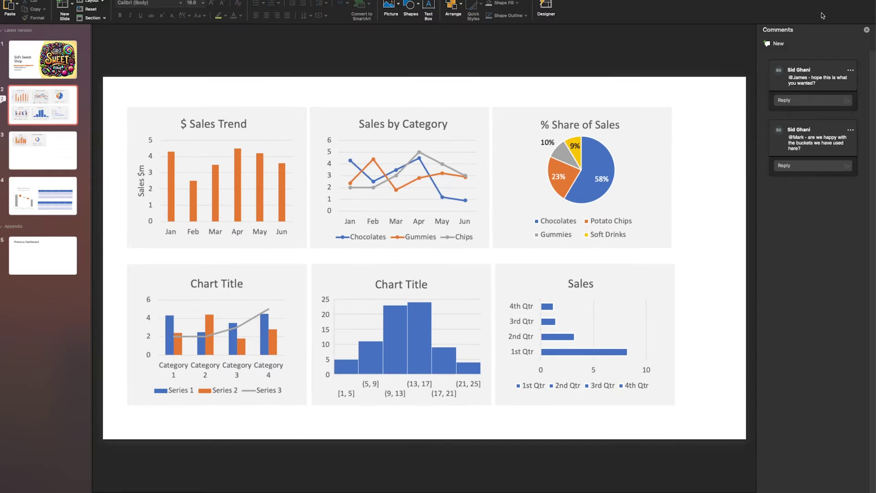
- In the Comments pane, post a reply offering further help in the first comment thread
left_click(819, 98)
left_click(449, 133)
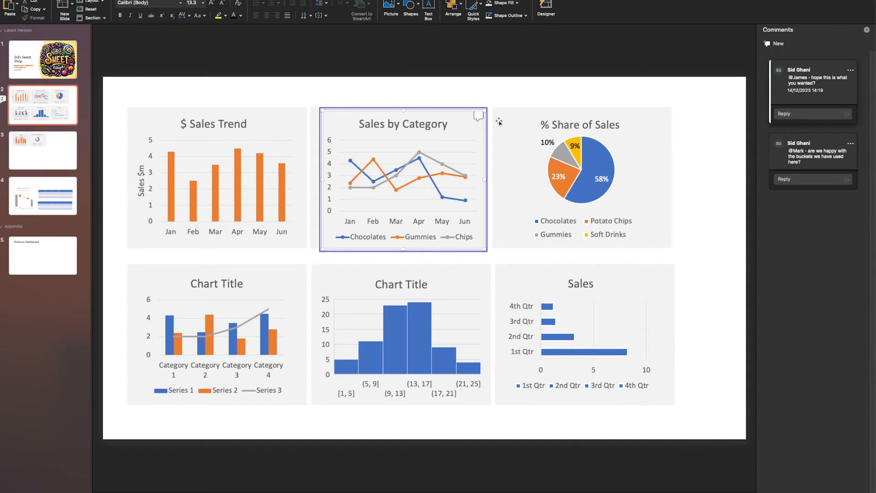
left_click(795, 115)
type("\"")
key("Escape")
type("@Sid - this is great!")
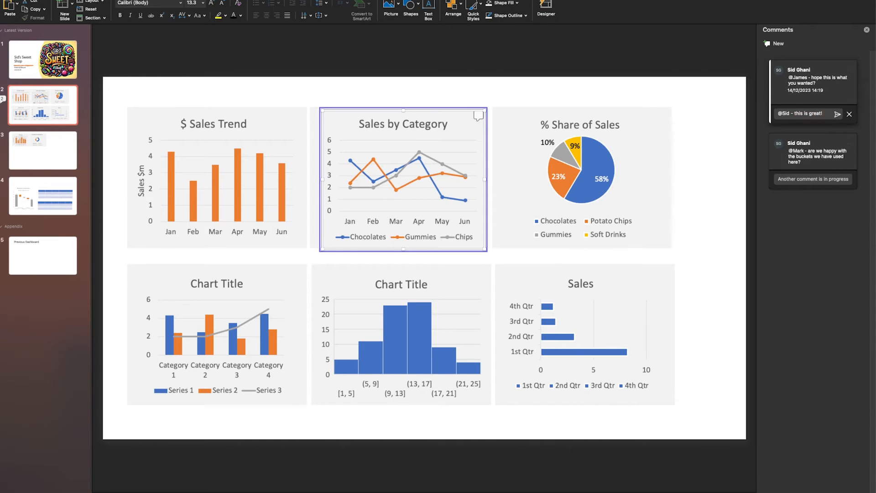
type(" Please go")
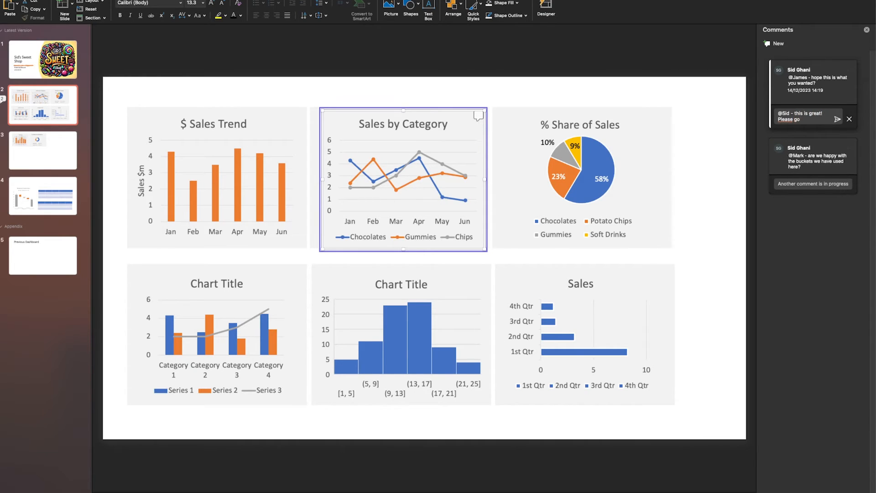
type(" ahe")
type("t me know")
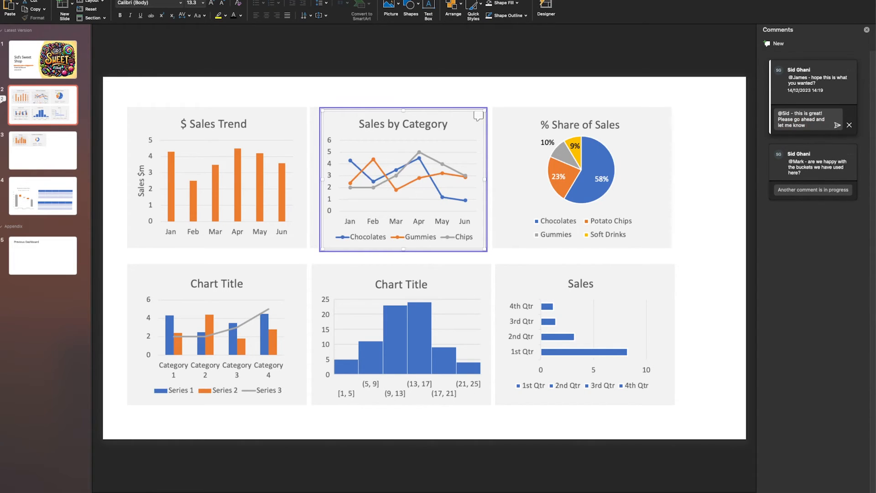
type("ed an")
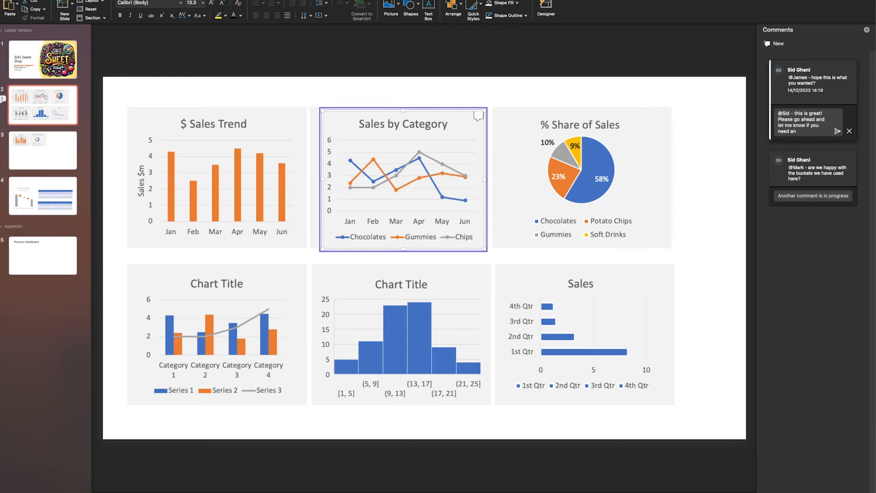
type("ything further")
left_click(836, 132)
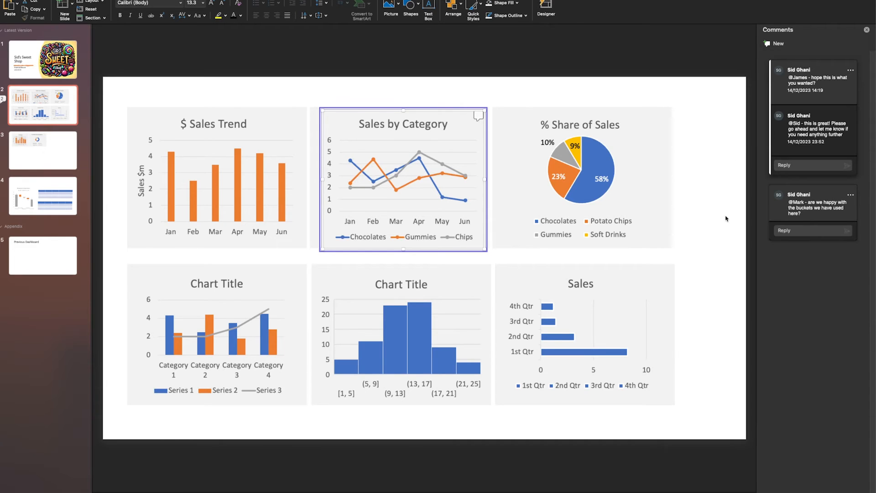
- Review the histogram comment, then move to the Revenue to Gross Profit slide
left_click(479, 278)
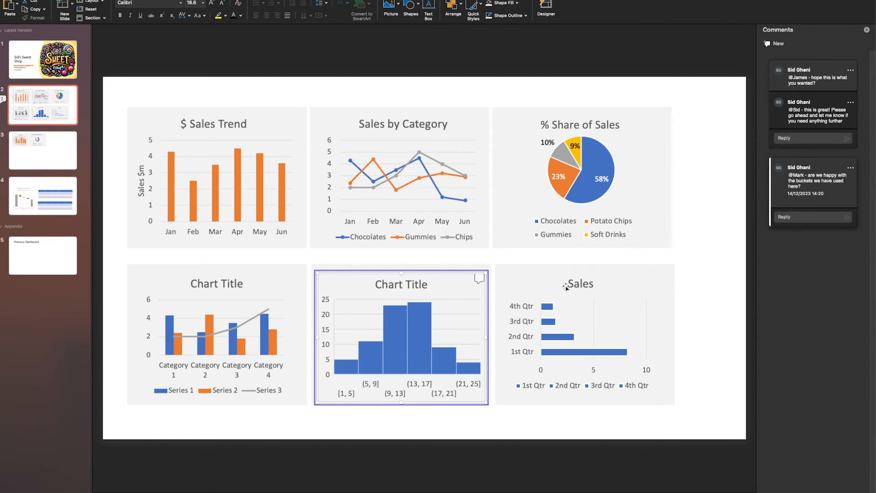
left_click(733, 226)
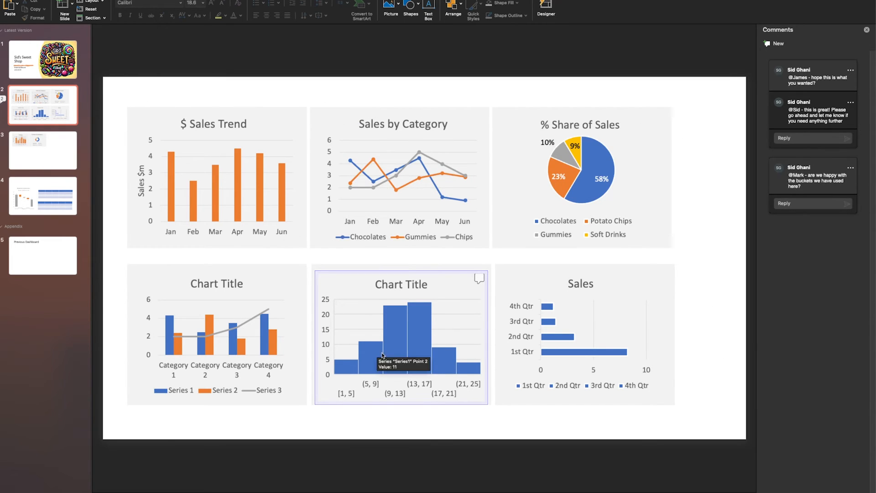
left_click(44, 195)
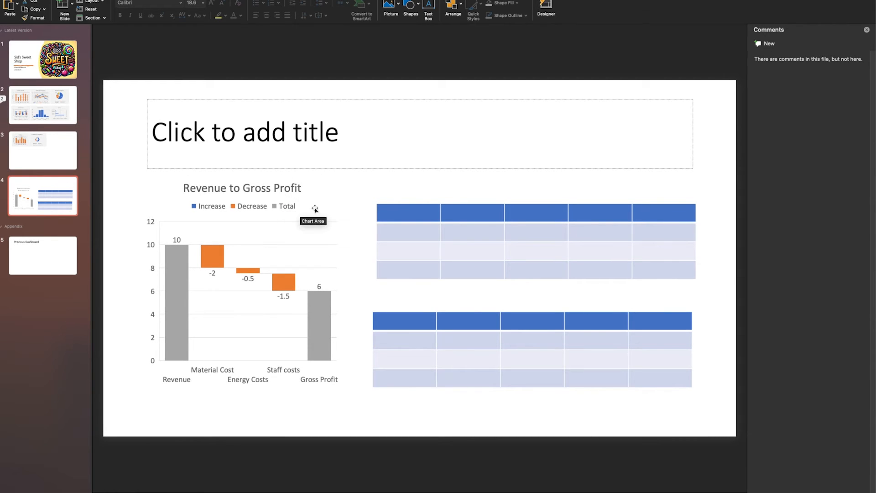
- Switch between slides and land on the chart dashboard slide with its comments
left_click(63, 105)
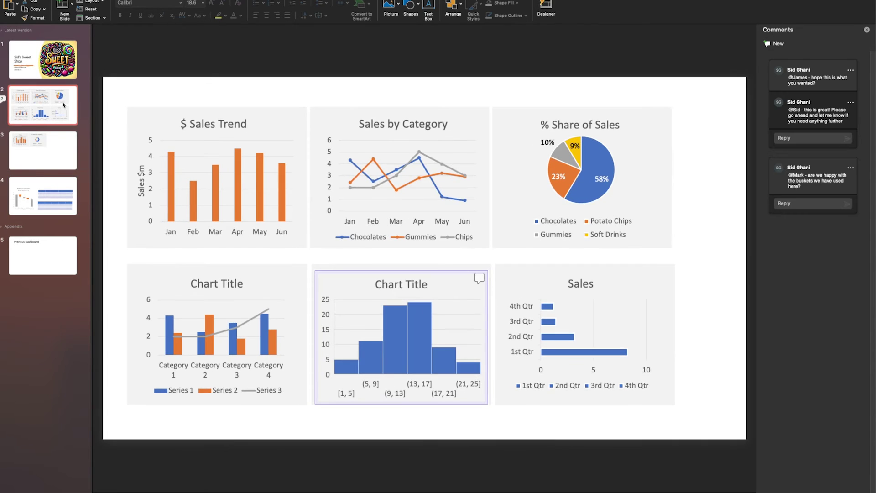
left_click(66, 195)
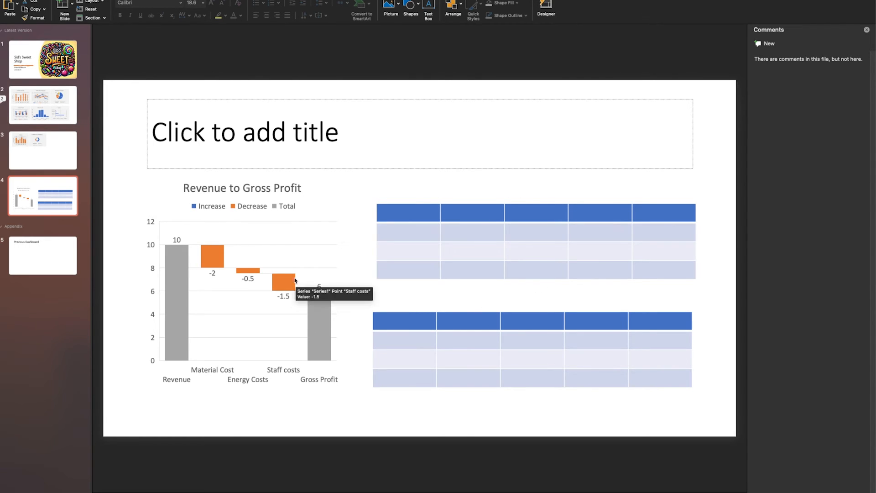
left_click(34, 107)
left_click(54, 185)
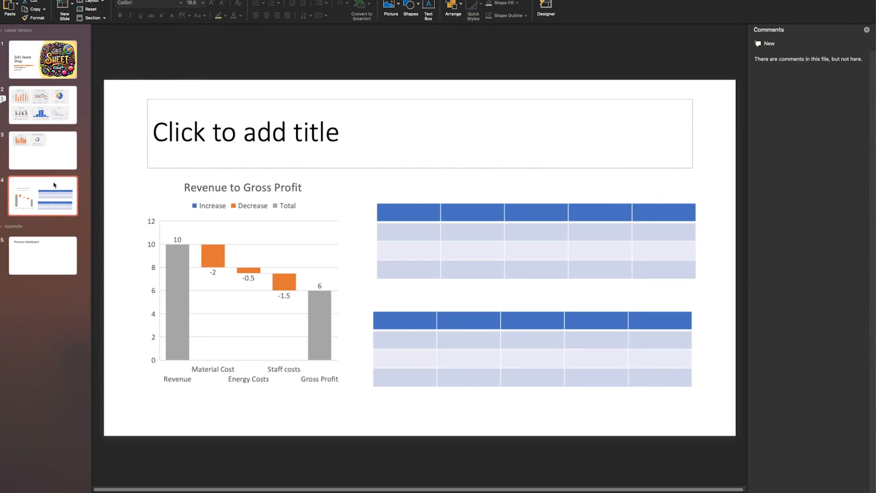
left_click(54, 98)
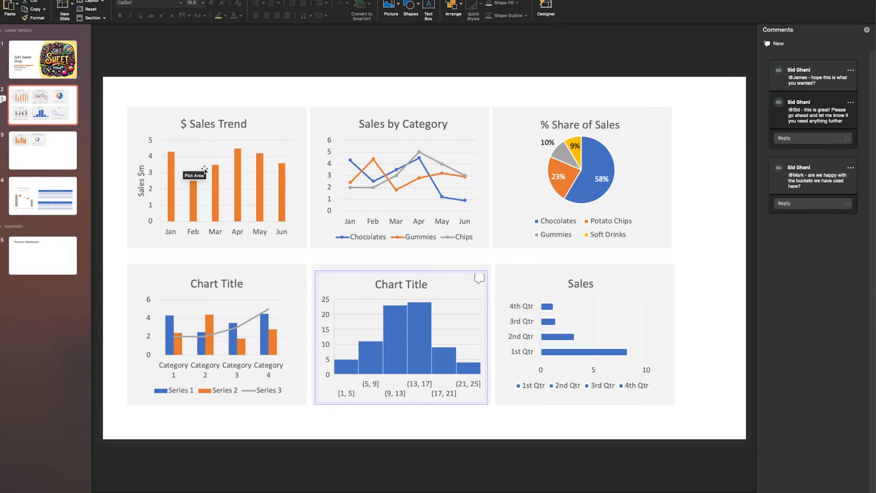
- Drag the dashboard slide to the end, add a section there, then undo both with Cmd+Z
mouse_move(72, 115)
left_mouse_down()
mouse_move(97, 221)
mouse_move(56, 264)
left_mouse_up()
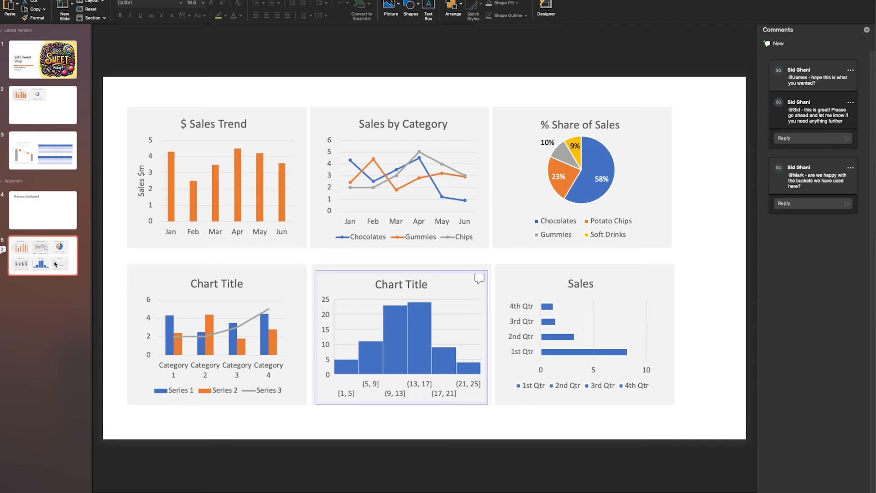
right_click(29, 297)
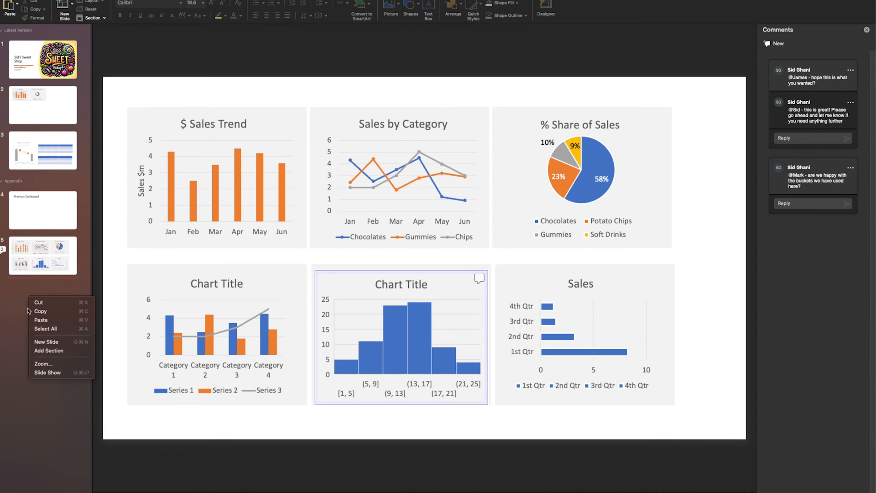
left_click(48, 350)
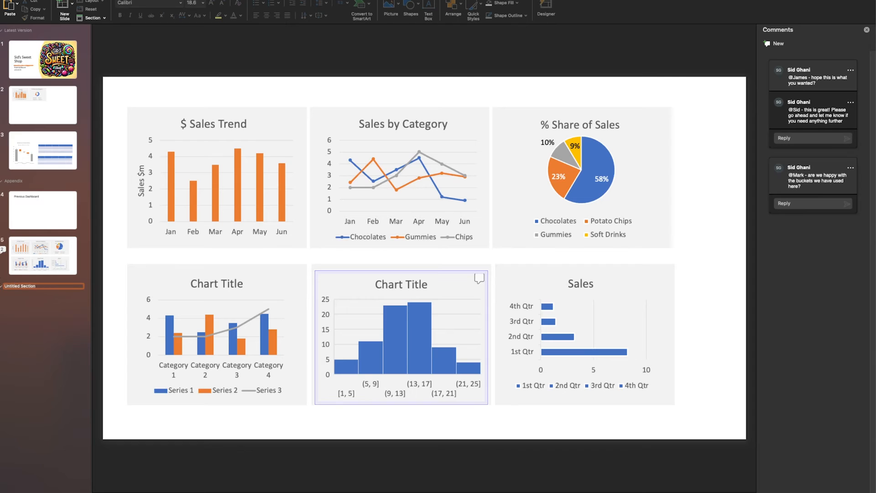
left_click(20, 301)
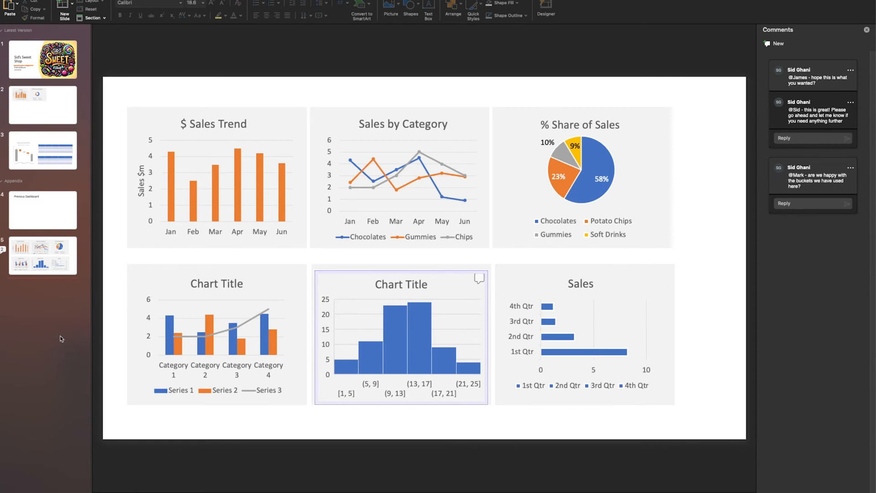
key("super+z")
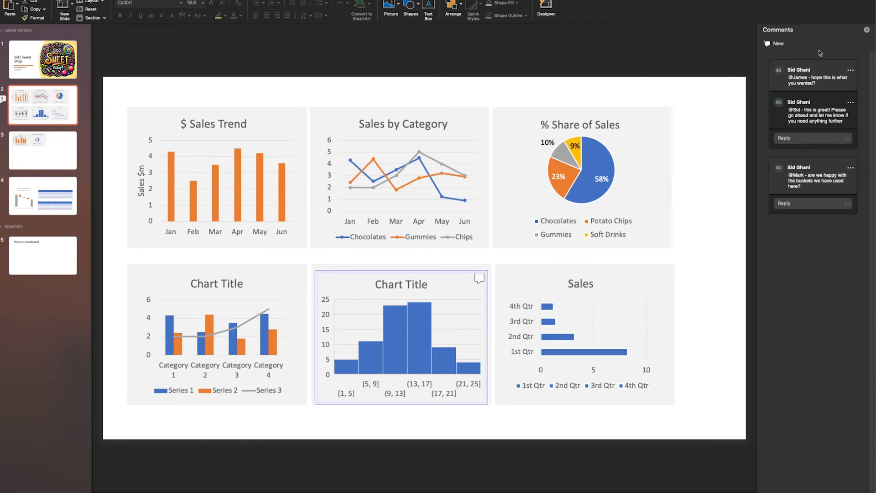
- Close the Comments pane, view the Sid's Sweet Shop title slide, and return to the dashboard slide
left_click(868, 32)
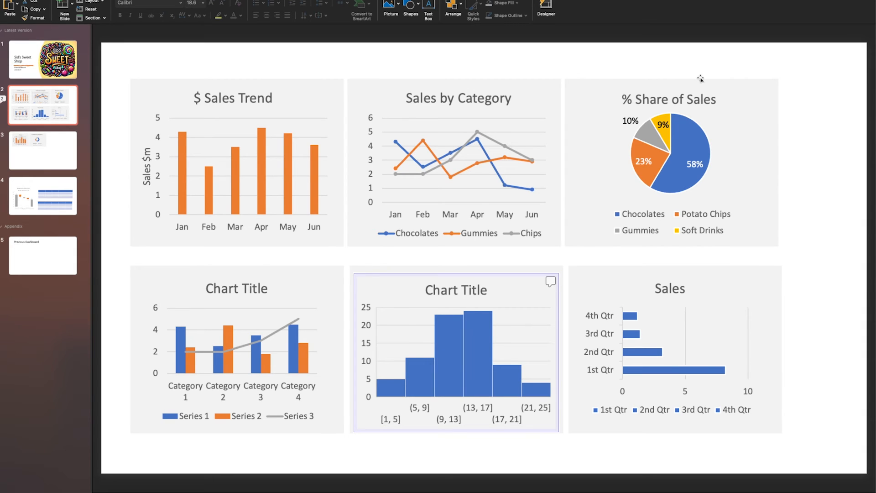
left_click(66, 70)
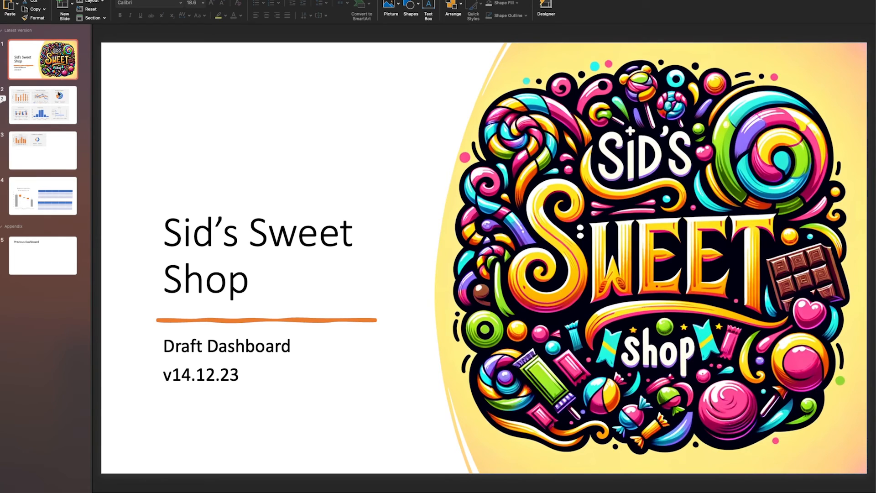
left_click(55, 107)
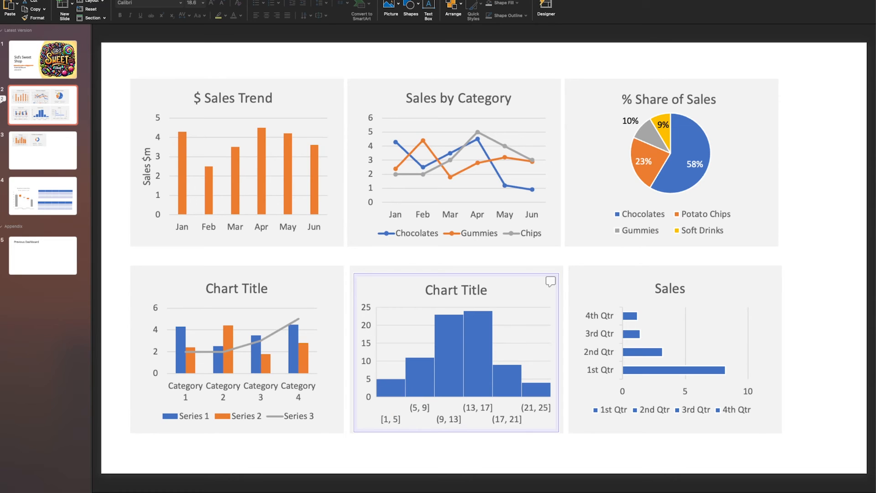
left_click(89, 1)
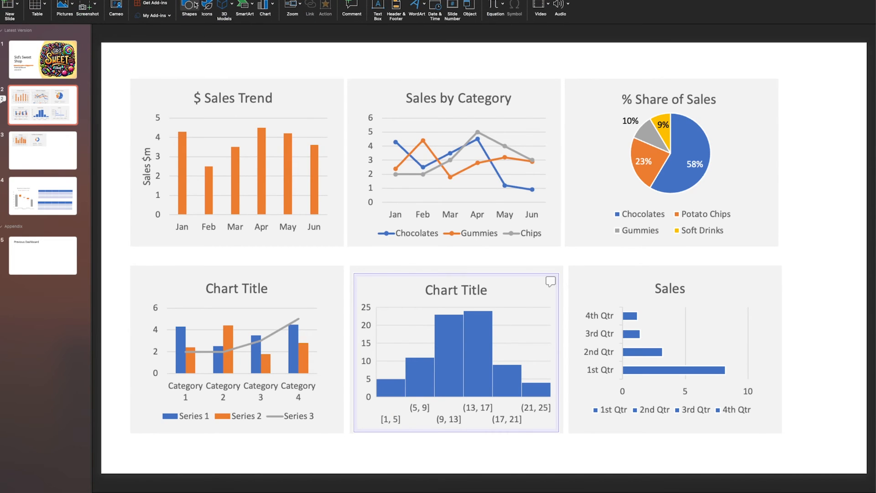
left_click(189, 5)
left_click(239, 31)
left_click_drag(811, 144, 799, 193)
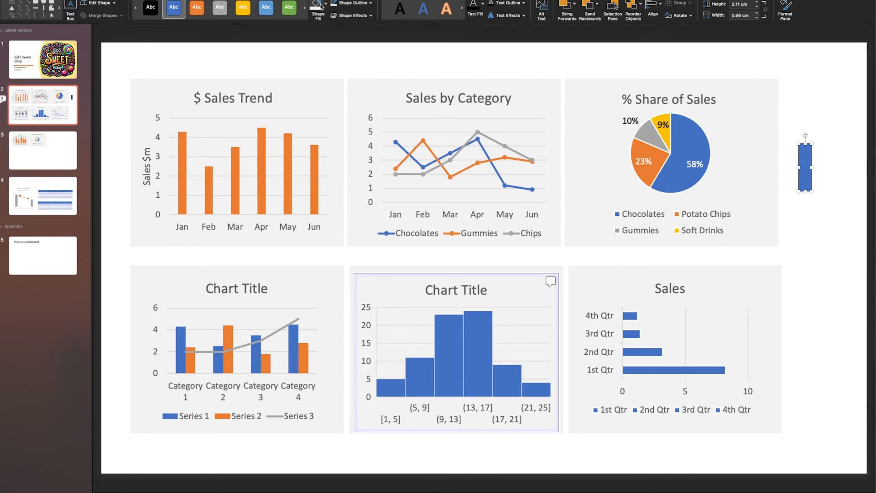
left_click(96, 3)
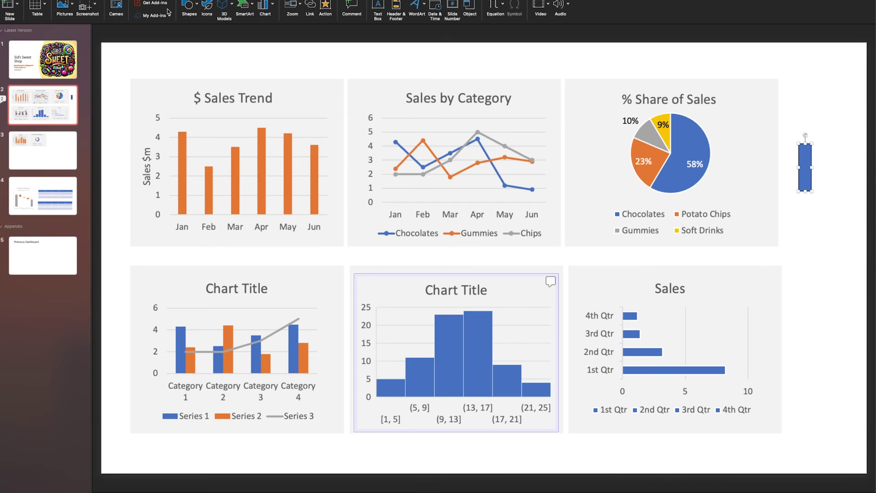
left_click(190, 8)
left_click(255, 30)
left_click_drag(821, 118, 837, 190)
mouse_move(829, 157)
left_mouse_down()
mouse_move(824, 180)
mouse_move(844, 167)
left_mouse_up()
key("ctrl+d")
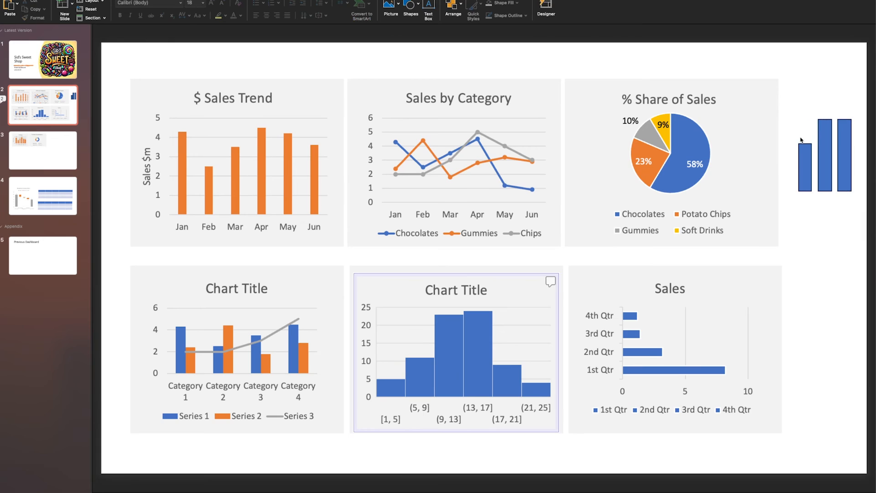
left_click_drag(776, 100, 837, 169)
key("ctrl+z")
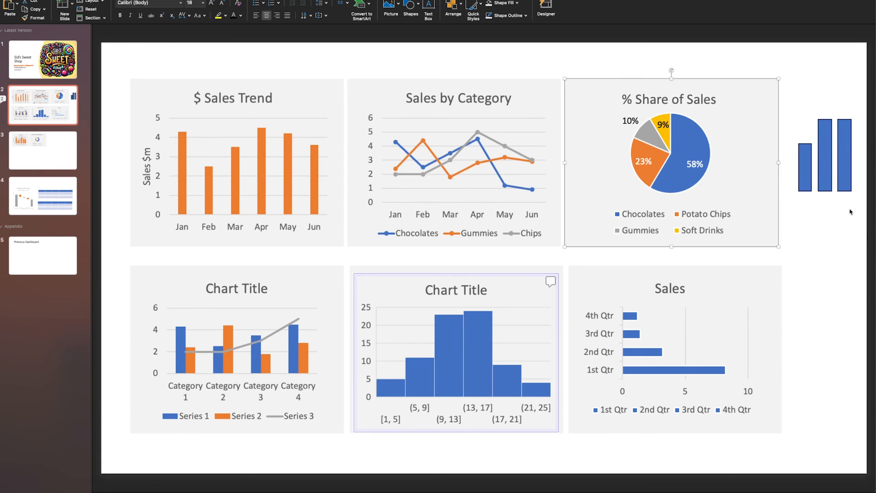
left_click_drag(860, 197, 778, 87)
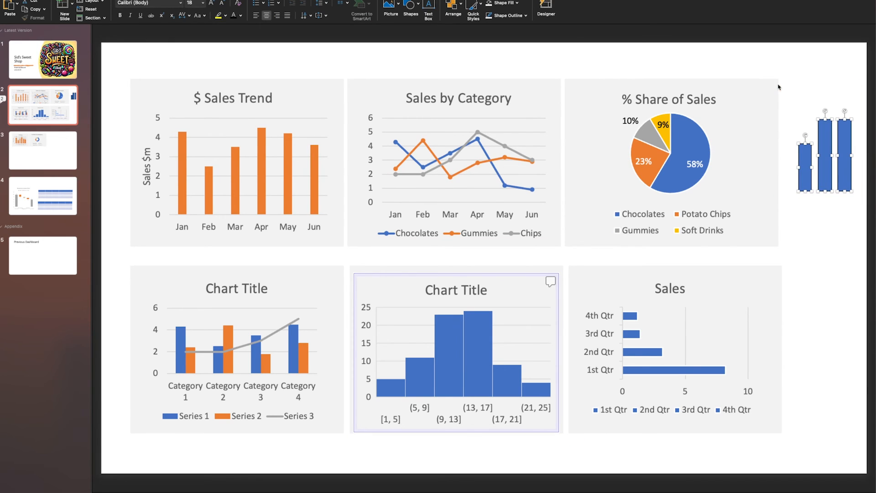
key("Delete")
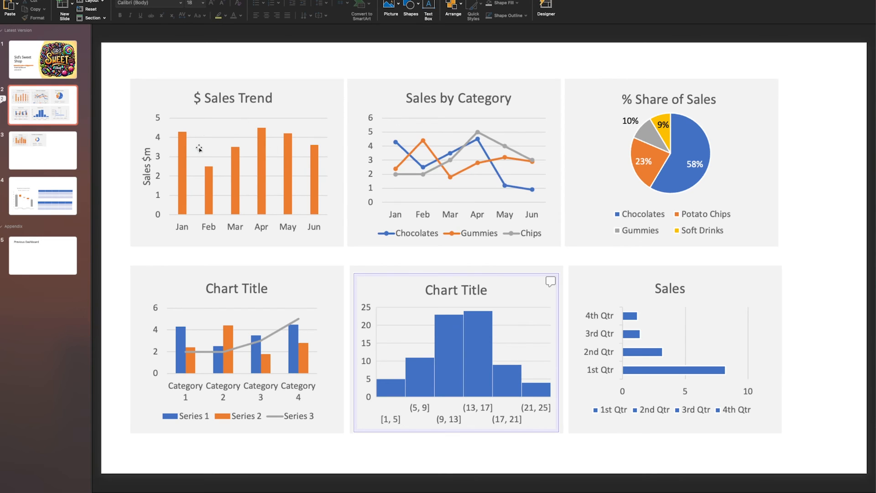
left_click(67, 147)
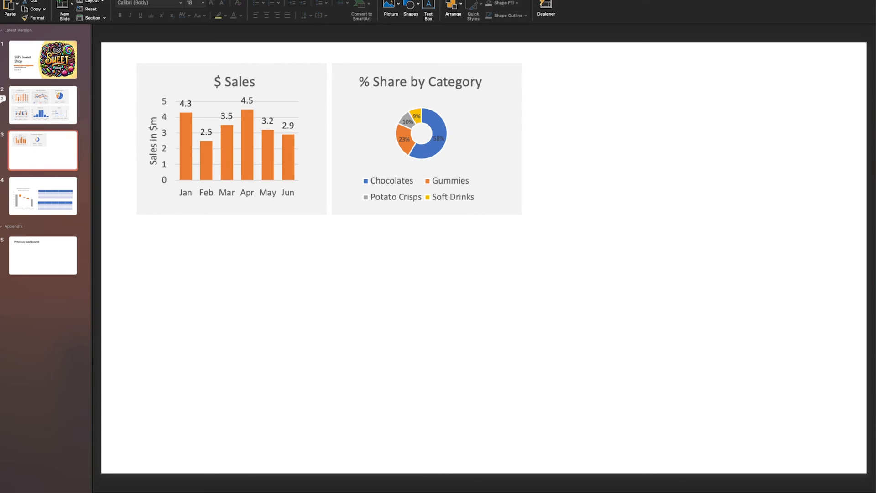
left_click(61, 3)
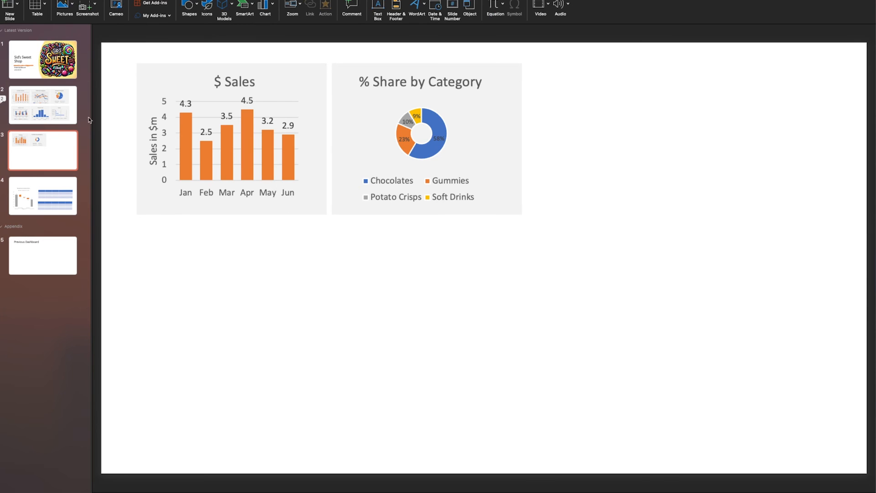
left_click(69, 116)
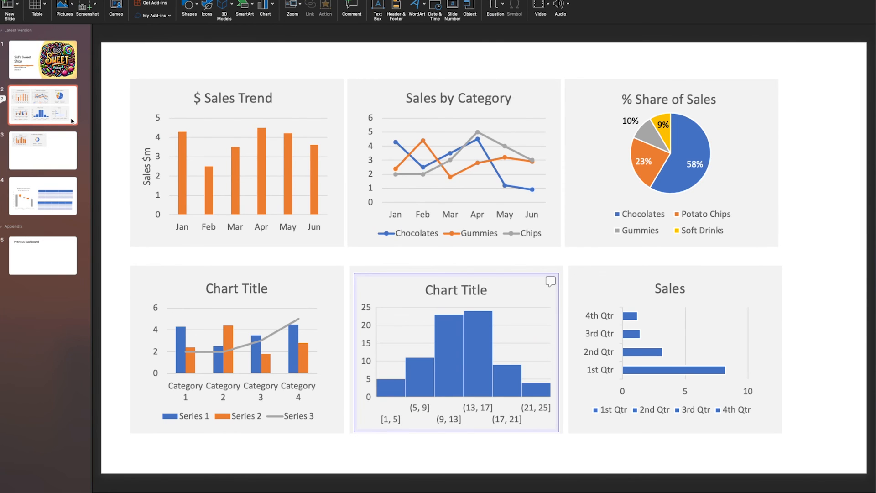